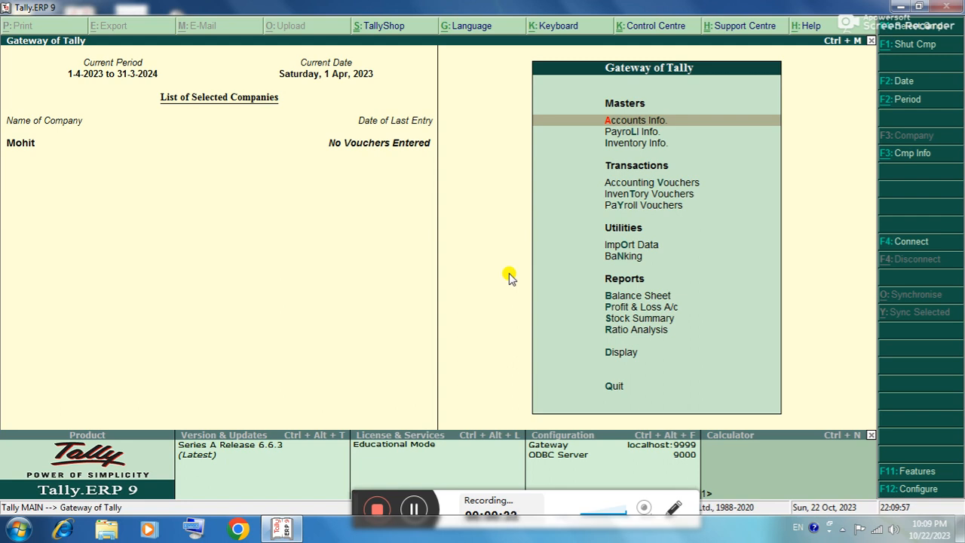
# - Enable Maintain multiple Godowns in the company's Inventory Features
pyautogui.press('F11')
pyautogui.press('Return')
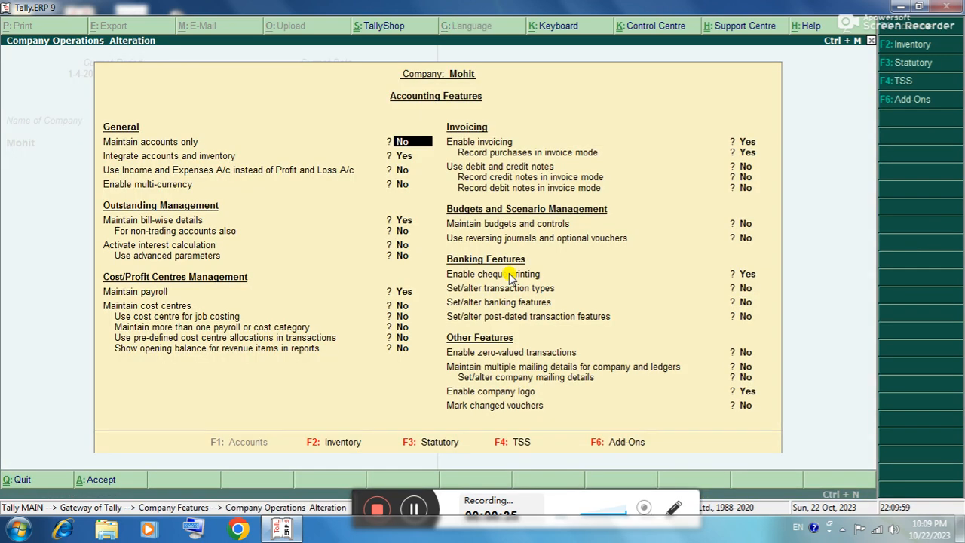
pyautogui.press('F2')
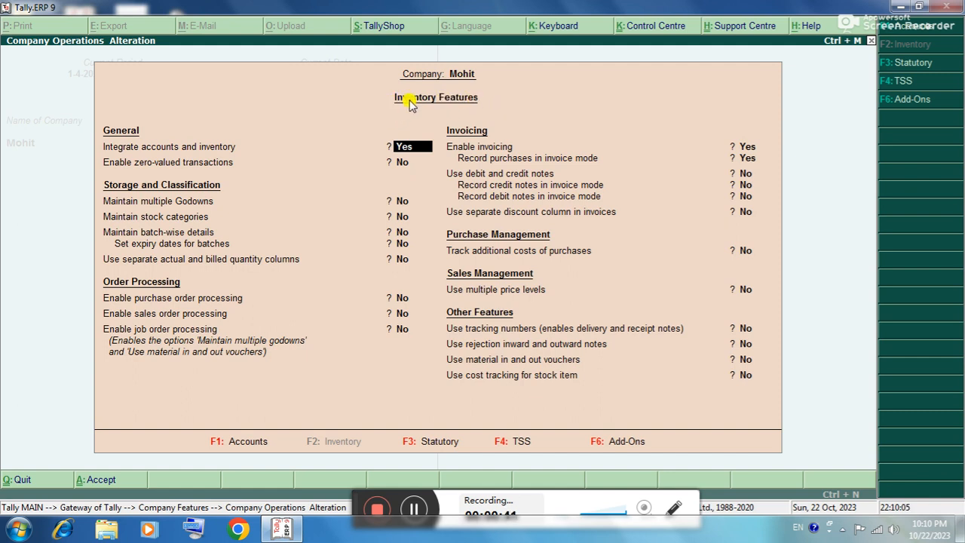
pyautogui.press('super+plus')
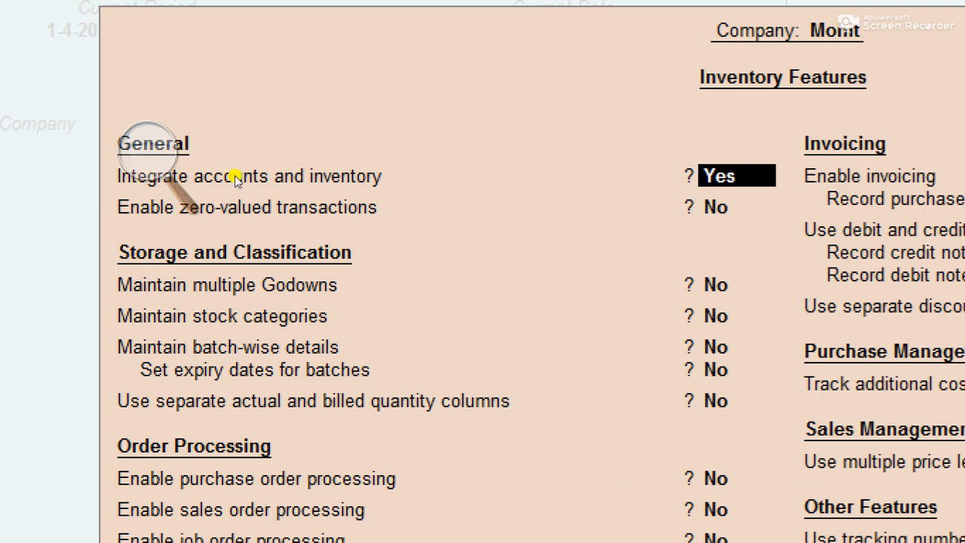
pyautogui.press('Return')
pyautogui.press('Return')
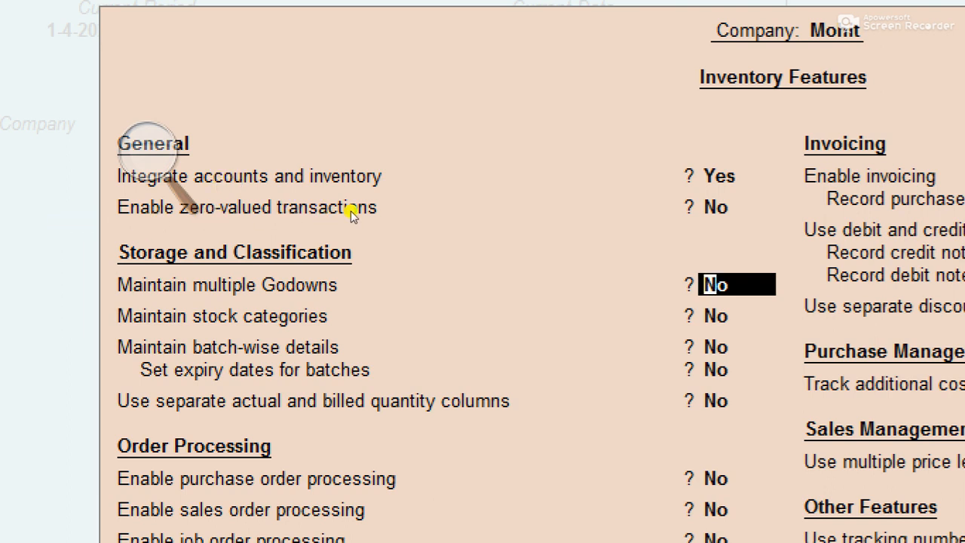
pyautogui.write('y')
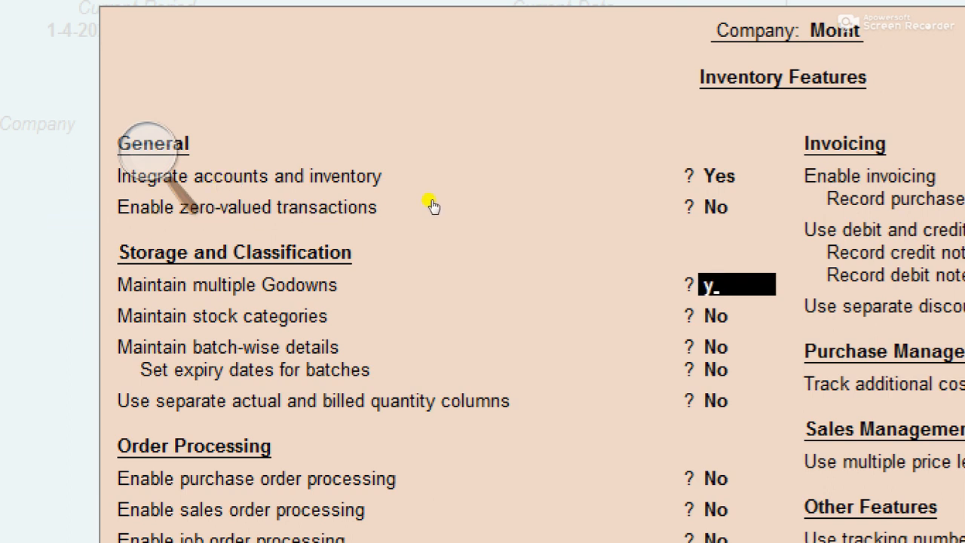
pyautogui.press('Return')
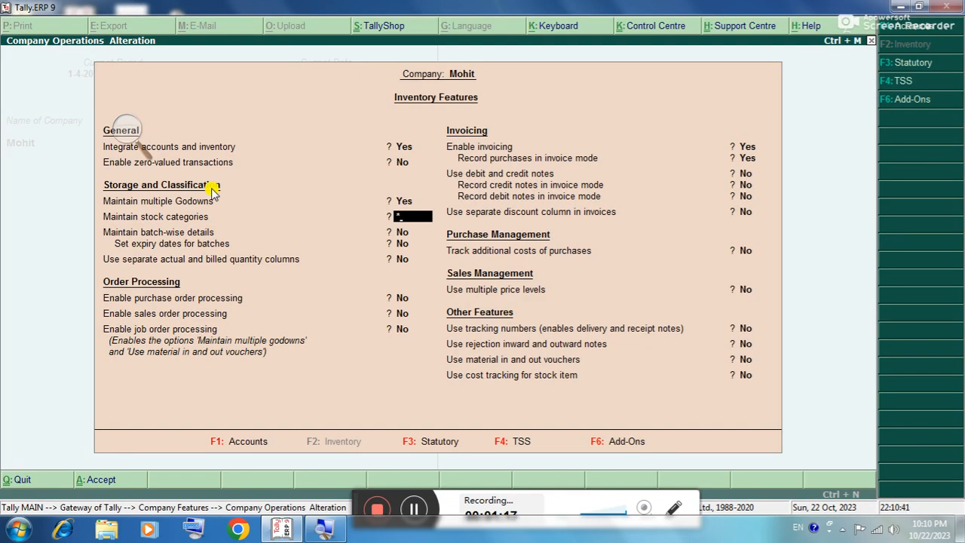
# - Enable Maintain stock categories, keep the remaining inventory options as they are, save the features and return to the Gateway
pyautogui.write('y')
pyautogui.press('Return')
pyautogui.press('Return')
pyautogui.press('Return')
pyautogui.press('Return')
pyautogui.press('Return')
pyautogui.press('Return')
pyautogui.press('Return')
pyautogui.press('Return')
pyautogui.press('Return')
pyautogui.press('Return')
pyautogui.press('Return')
pyautogui.press('Return')
pyautogui.press('Return')
pyautogui.press('Return')
pyautogui.press('Return')
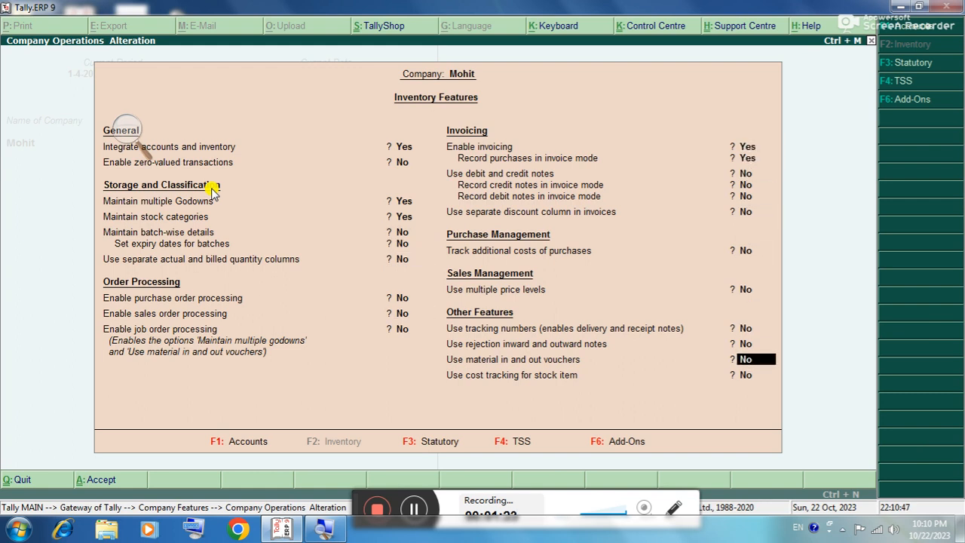
pyautogui.press('Return')
pyautogui.press('Return')
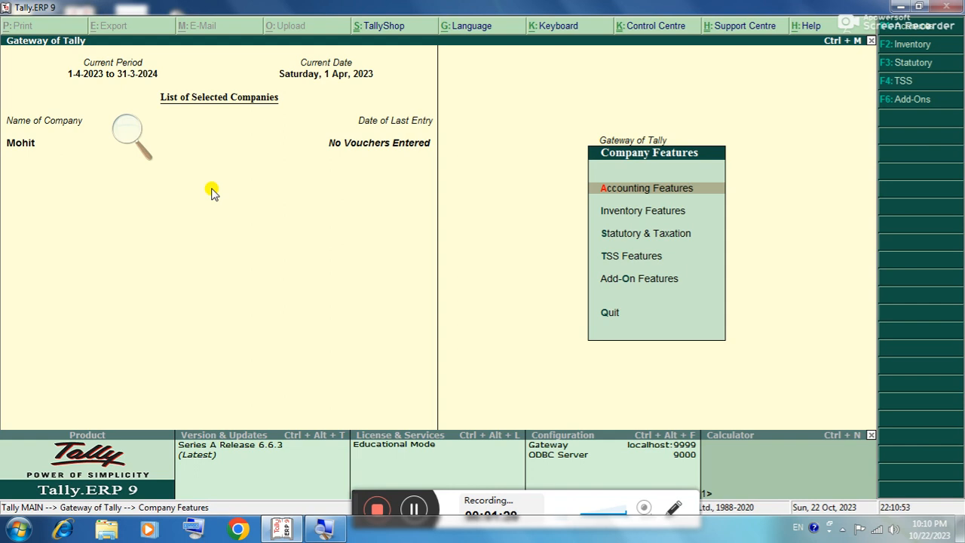
pyautogui.press('Escape')
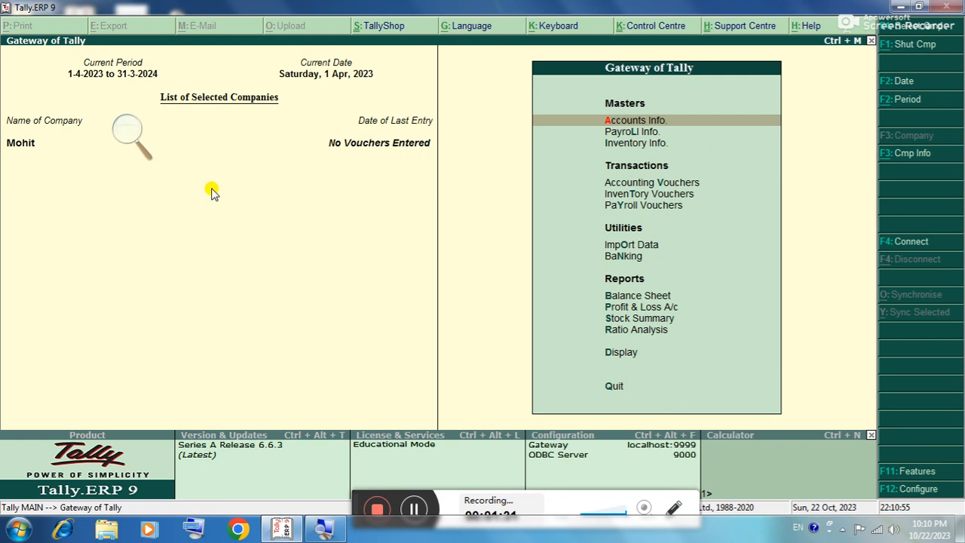
# - Review the multiple Godowns and stock categories options in Inventory Features, accept the screen and return to the Gateway
pyautogui.press('F11')
pyautogui.press('i')
pyautogui.press('Return')
pyautogui.press('Return')
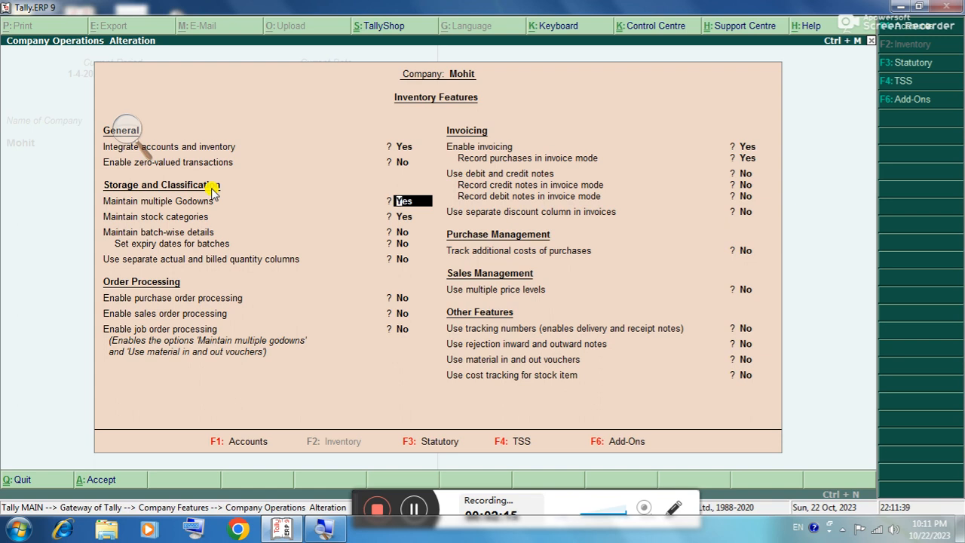
pyautogui.press('Return')
pyautogui.hotkey('ctrl', 'a')
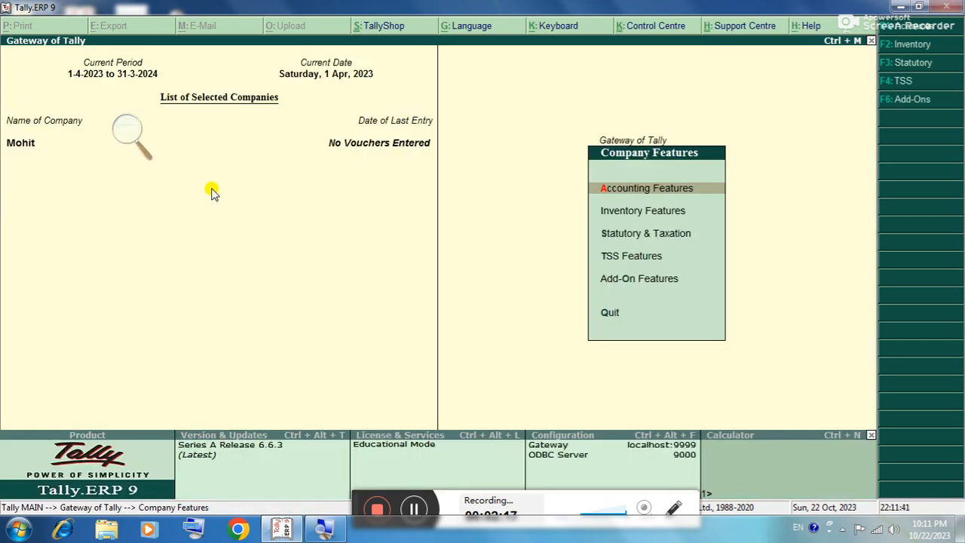
pyautogui.press('Escape')
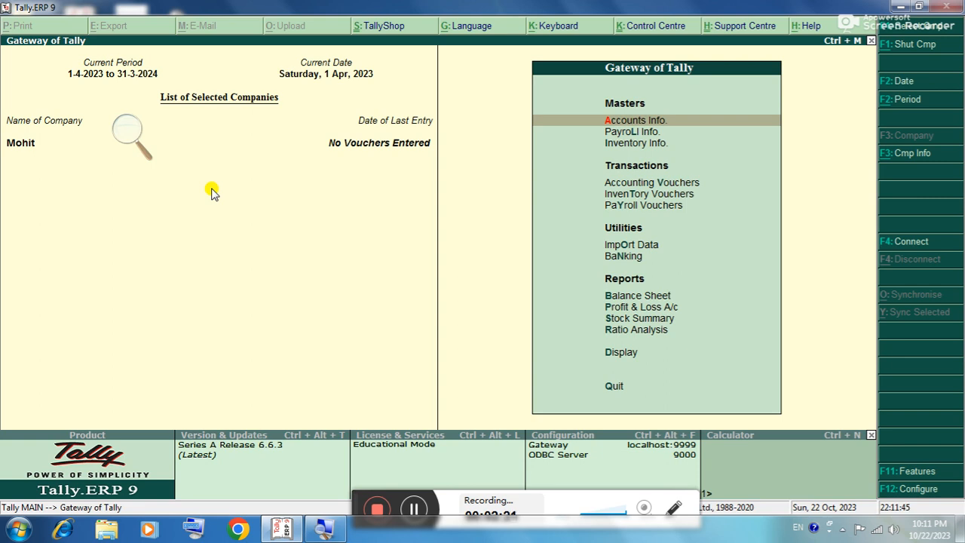
# - Examine the 'Inventory values are affected' option of the Purchase ledger in alteration mode, and quit without changing the ledger
pyautogui.press('Return')
pyautogui.press('Down')
pyautogui.press('Return')
pyautogui.press('Down')
pyautogui.press('Return')
pyautogui.press('Down')
pyautogui.press('Down')
pyautogui.press('Down')
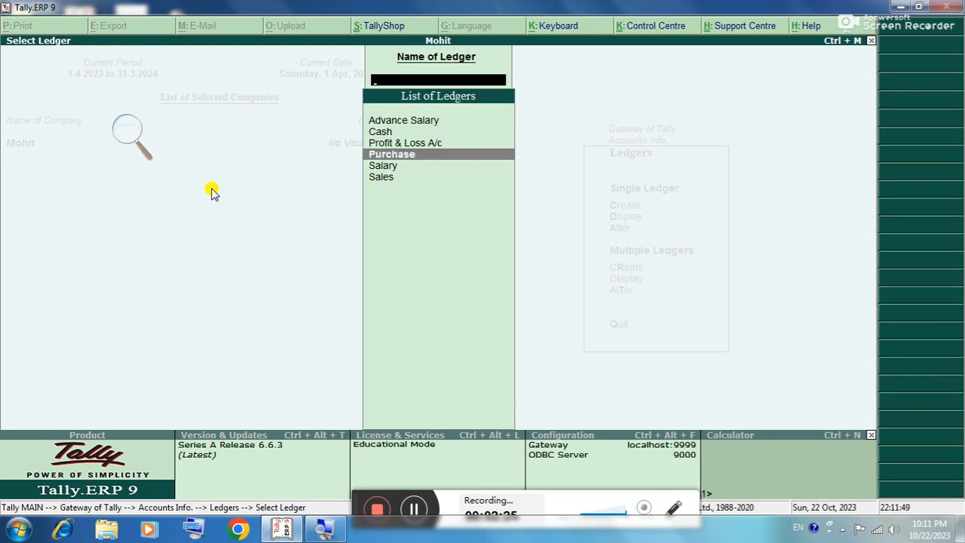
pyautogui.press('Return')
pyautogui.press('Return')
pyautogui.press('Return')
pyautogui.press('Return')
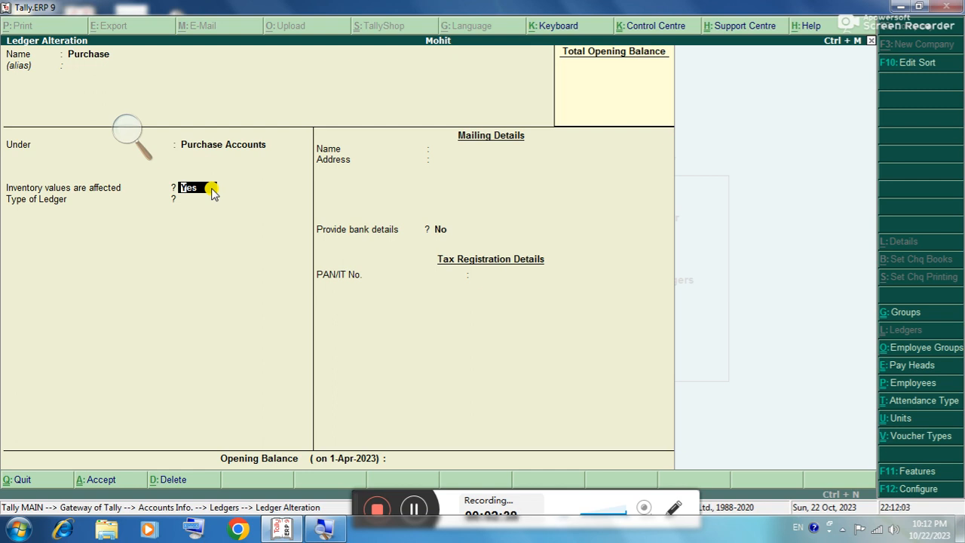
pyautogui.press('BackSpace')
pyautogui.press('Escape')
pyautogui.press('Return')
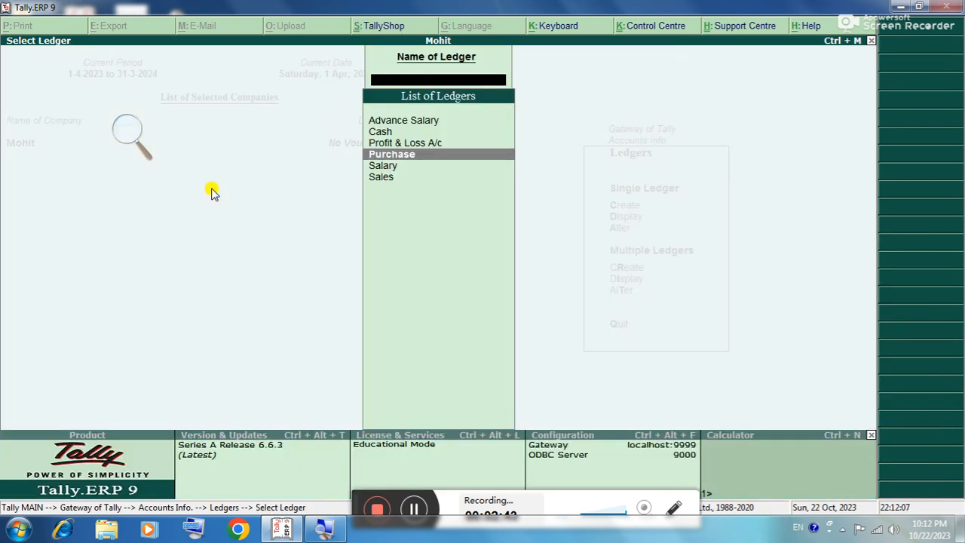
pyautogui.press('Escape')
pyautogui.press('Escape')
pyautogui.press('Escape')
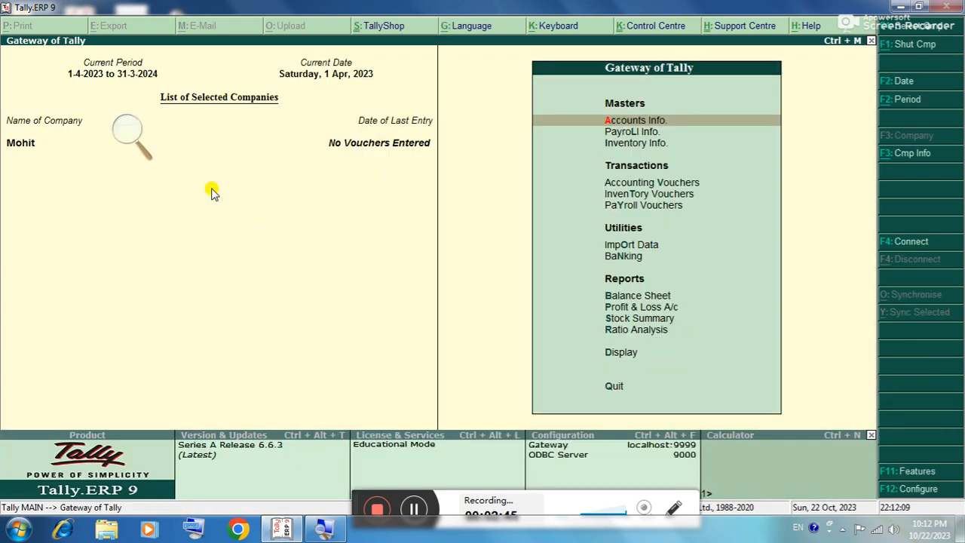
# - Open the inventory masters from the Gateway of Tally
pyautogui.press('Down')
pyautogui.press('Down')
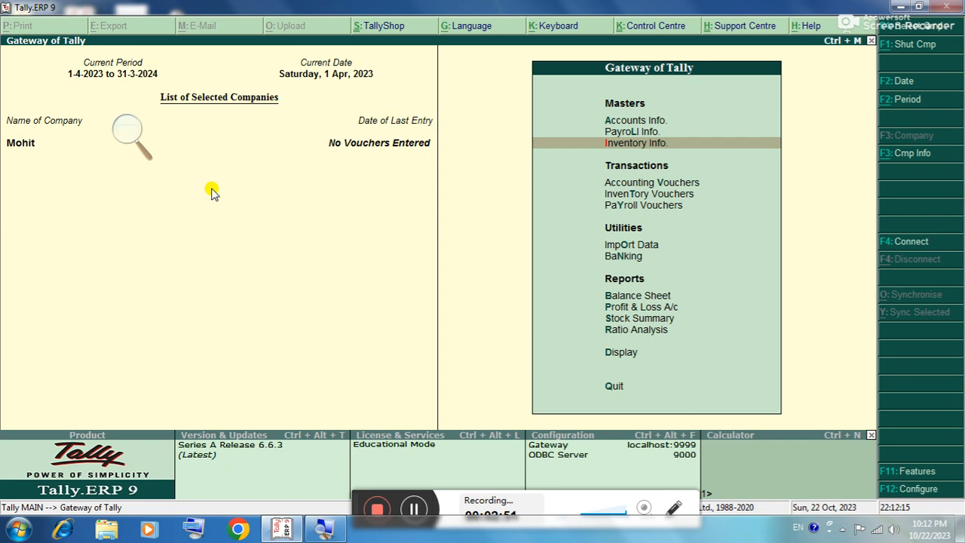
pyautogui.press('Return')
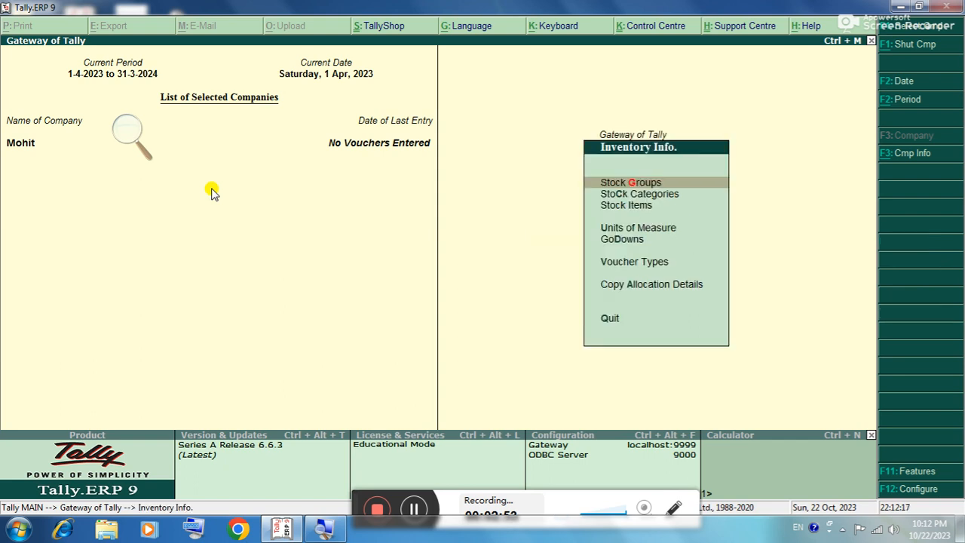
# - Fill in a new single stock item named Monitor under Primary with pcs as its unit, and quit the form without saving
pyautogui.press('Down')
pyautogui.press('Down')
pyautogui.press('Down')
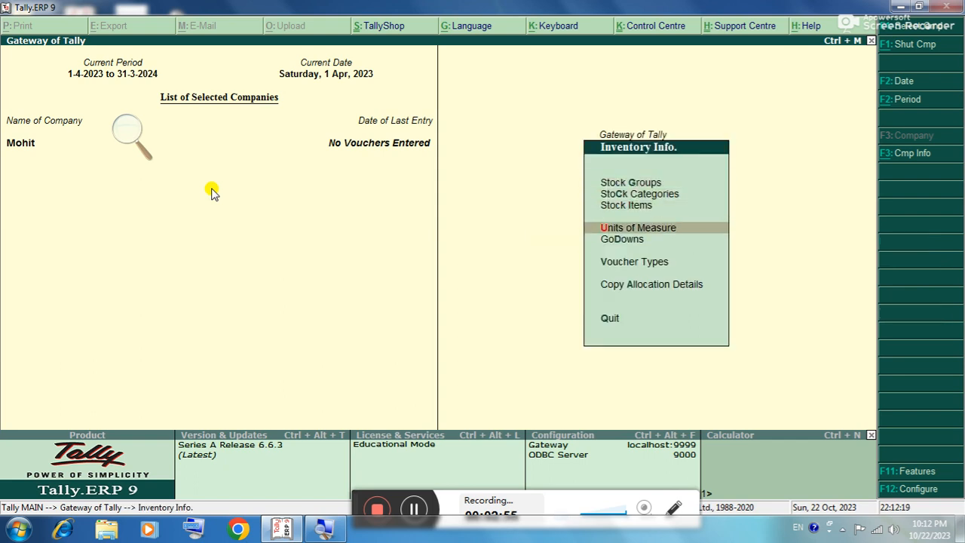
pyautogui.press('Down')
pyautogui.press('Up')
pyautogui.press('Up')
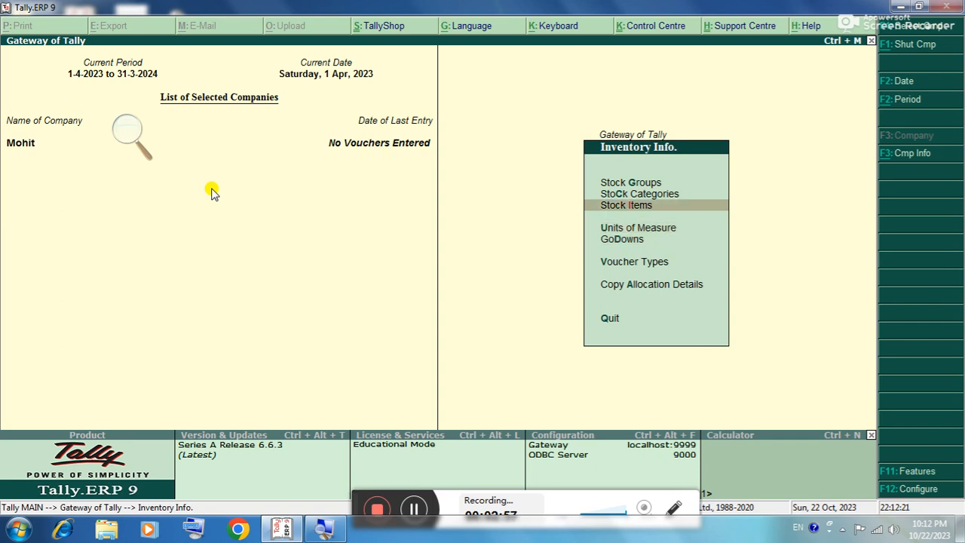
pyautogui.press('Return')
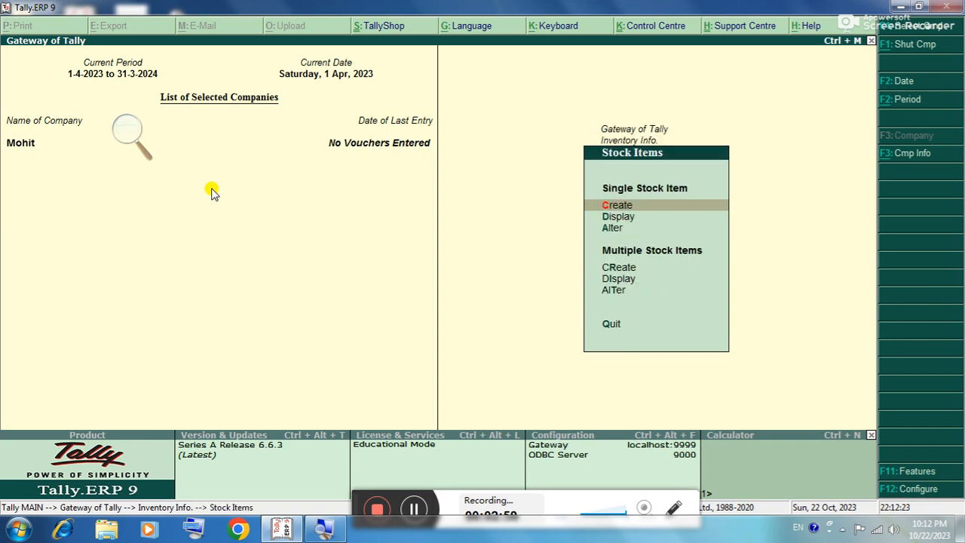
pyautogui.press('Return')
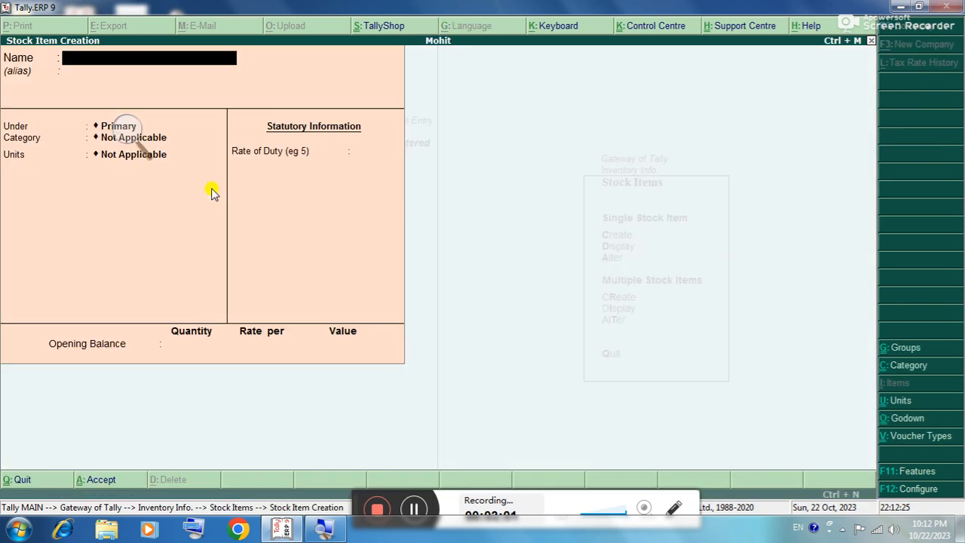
pyautogui.write('Monitor')
pyautogui.press('Return')
pyautogui.press('Return')
pyautogui.press('Return')
pyautogui.press('Return')
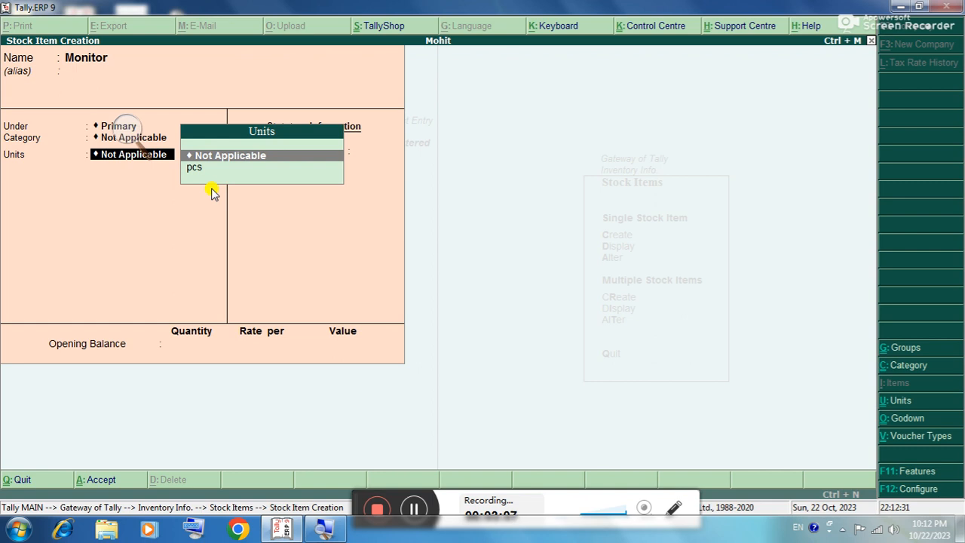
pyautogui.press('Down')
pyautogui.press('Return')
pyautogui.press('Return')
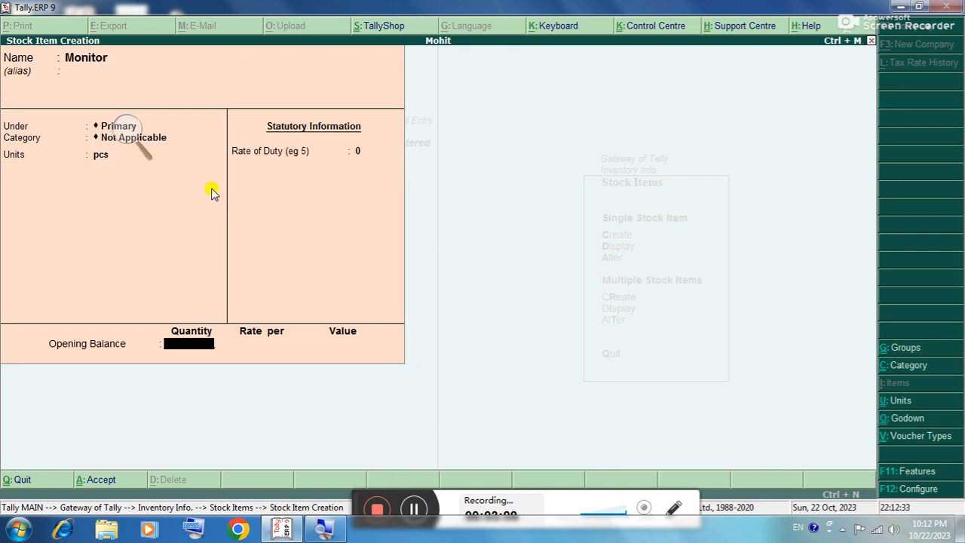
pyautogui.press('Return')
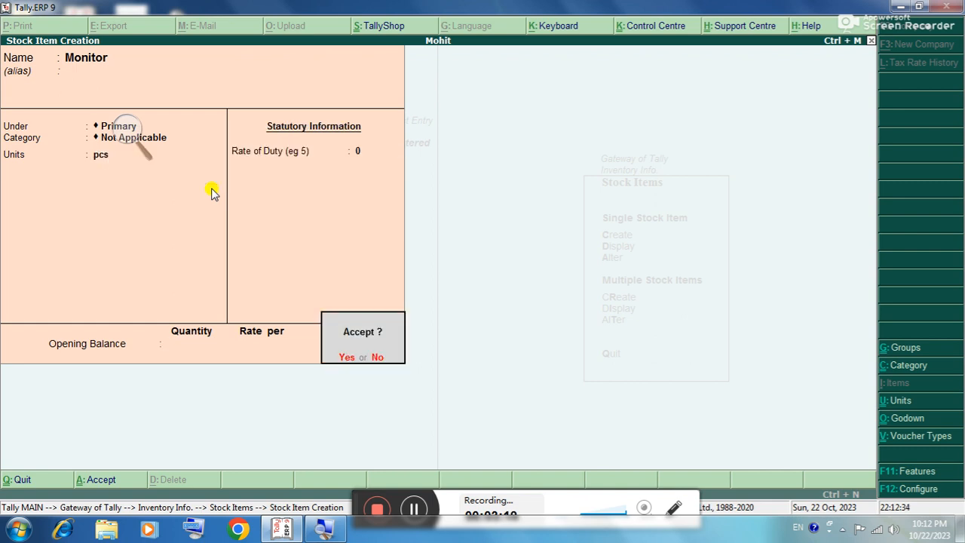
pyautogui.press('Escape')
pyautogui.press('Escape')
pyautogui.press('Return')
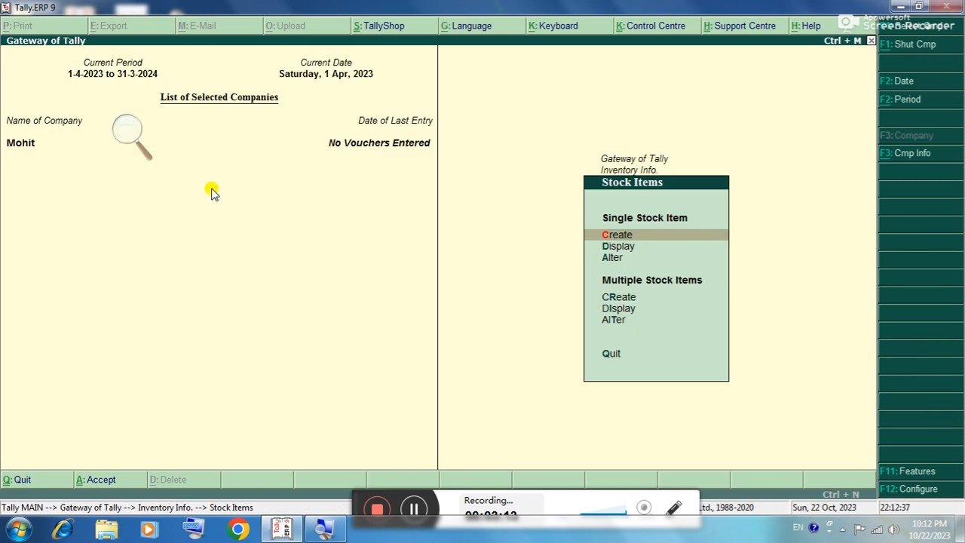
# - Create a single godown named Kanpur under Primary, keeping both third-party stock options at No
pyautogui.press('Escape')
pyautogui.press('Down')
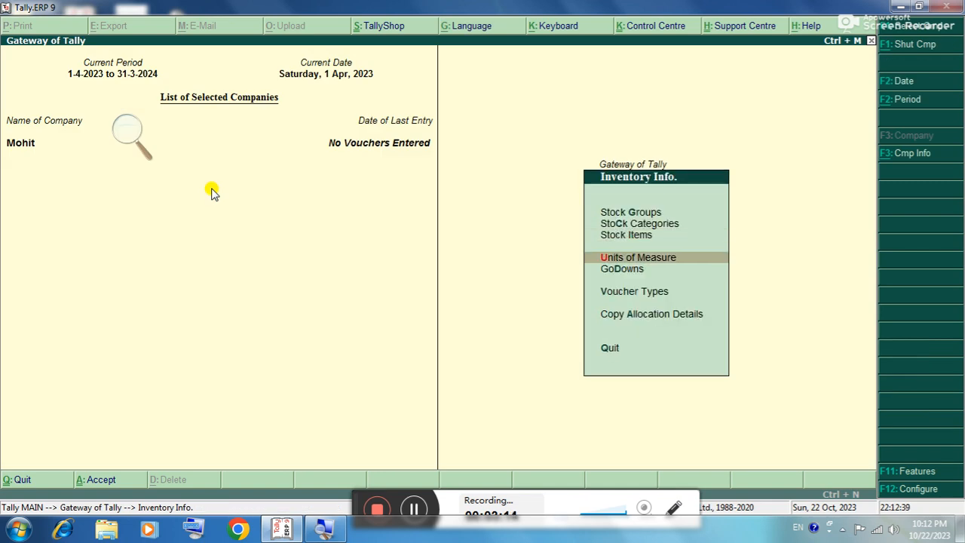
pyautogui.press('Down')
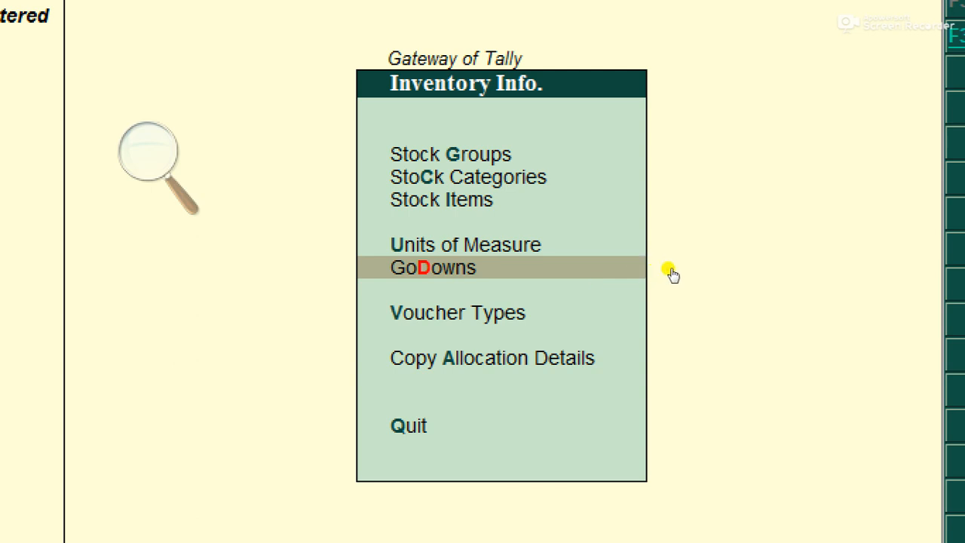
pyautogui.press('Return')
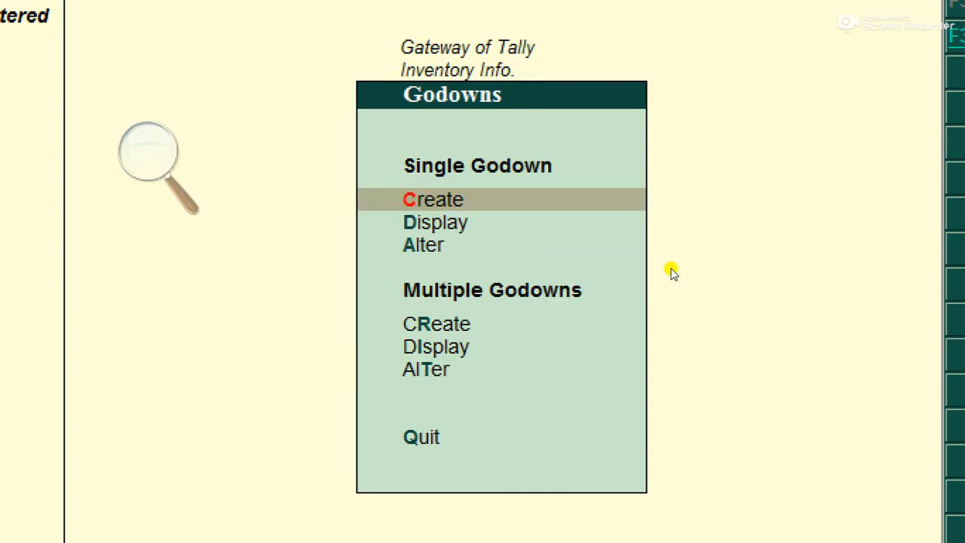
pyautogui.press('Return')
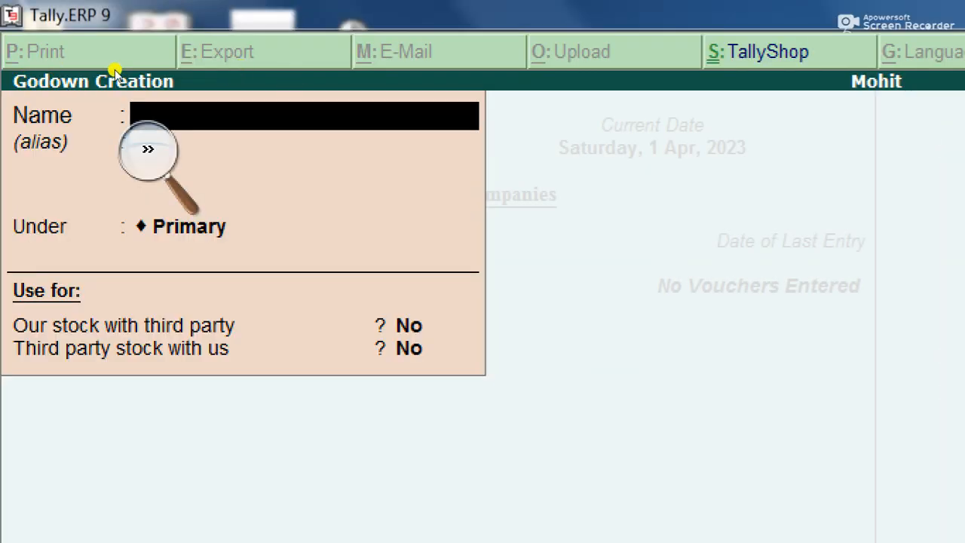
pyautogui.click(68, 66)
pyautogui.moveTo(80, 59); pyautogui.dragTo(53, 244)
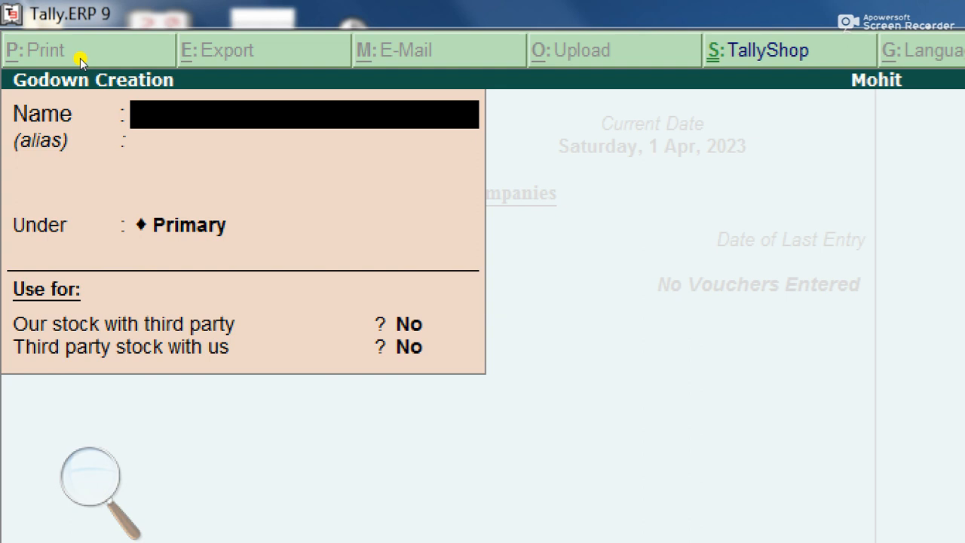
pyautogui.write('Kanpur')
pyautogui.press('Return')
pyautogui.press('Return')
pyautogui.press('Return')
pyautogui.press('Return')
pyautogui.press('Return')
pyautogui.press('Return')
# - Create another godown named Lucknow under Primary with both third-party stock options at No, and leave godown creation
pyautogui.write('Lum')
pyautogui.press('BackSpace')
pyautogui.write('ck')
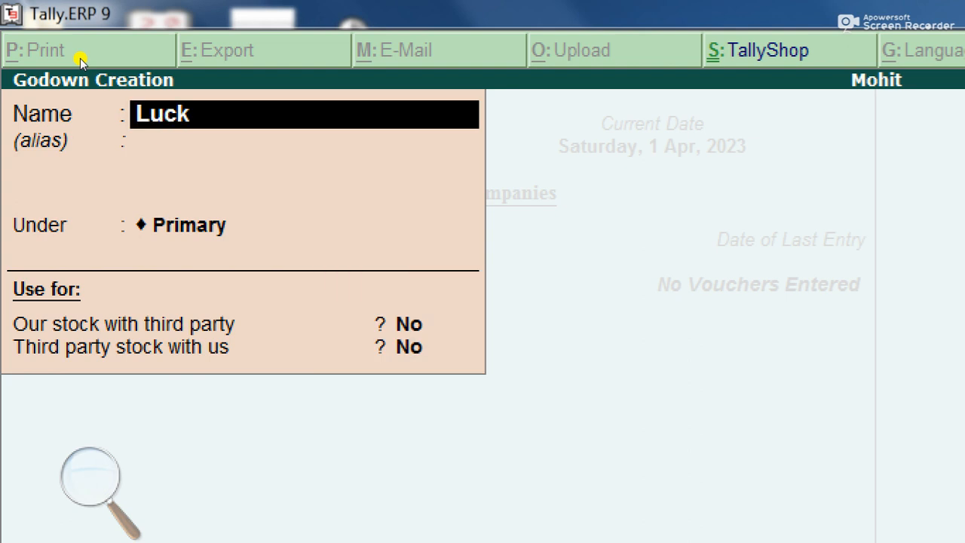
pyautogui.write('now')
pyautogui.press('Return')
pyautogui.press('Return')
pyautogui.press('Return')
pyautogui.press('Return')
pyautogui.press('Return')
pyautogui.press('Return')
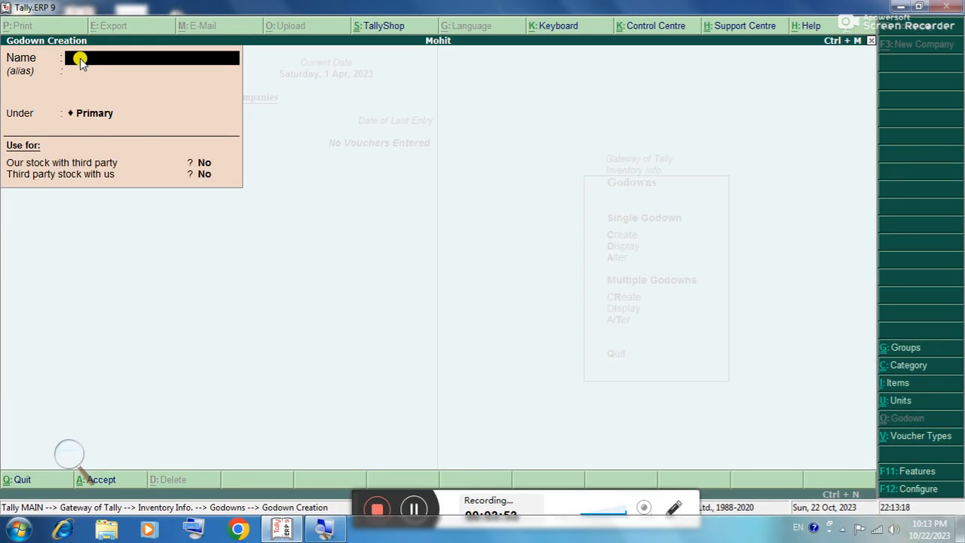
pyautogui.press('Escape')
pyautogui.press('Return')
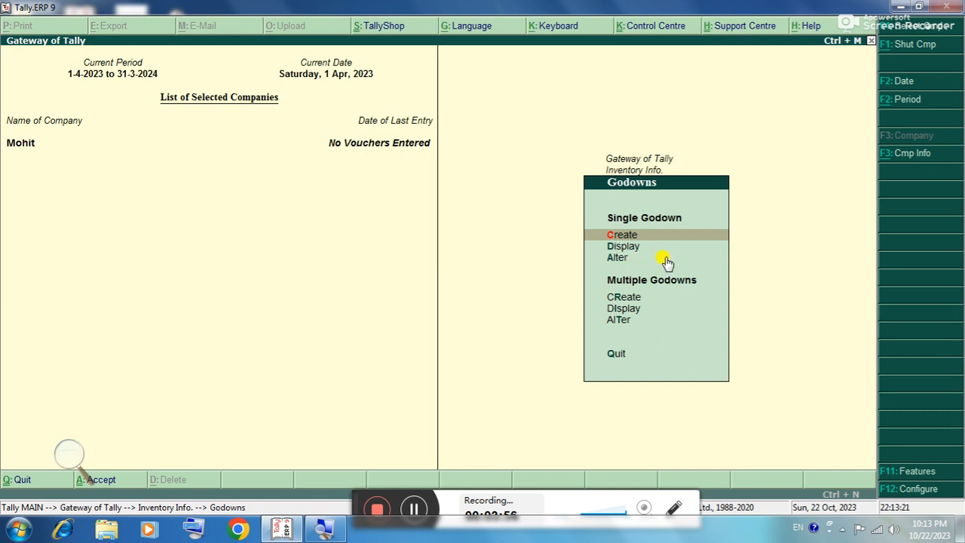
# - Review the list of existing godowns offered for single display and close it
pyautogui.press('Down')
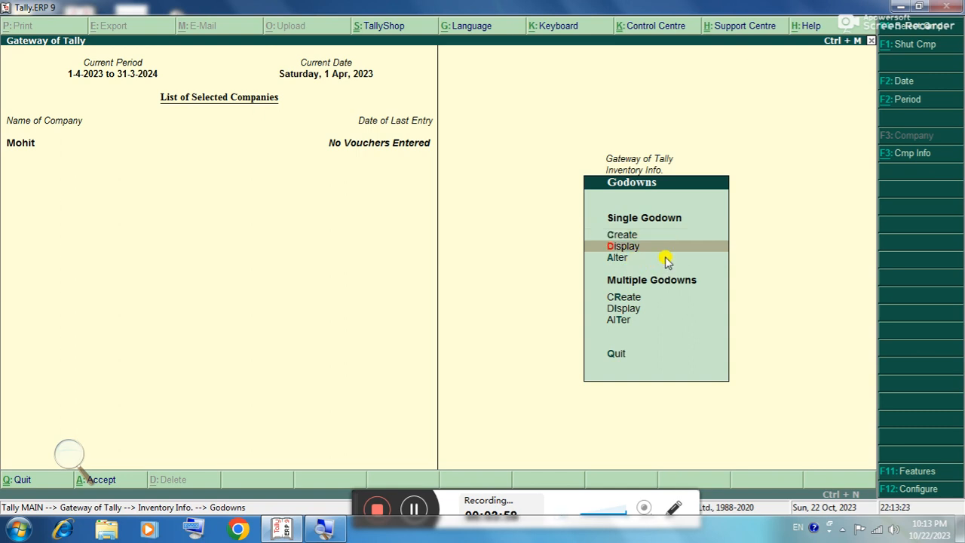
pyautogui.press('Return')
pyautogui.press('Down')
pyautogui.press('Up')
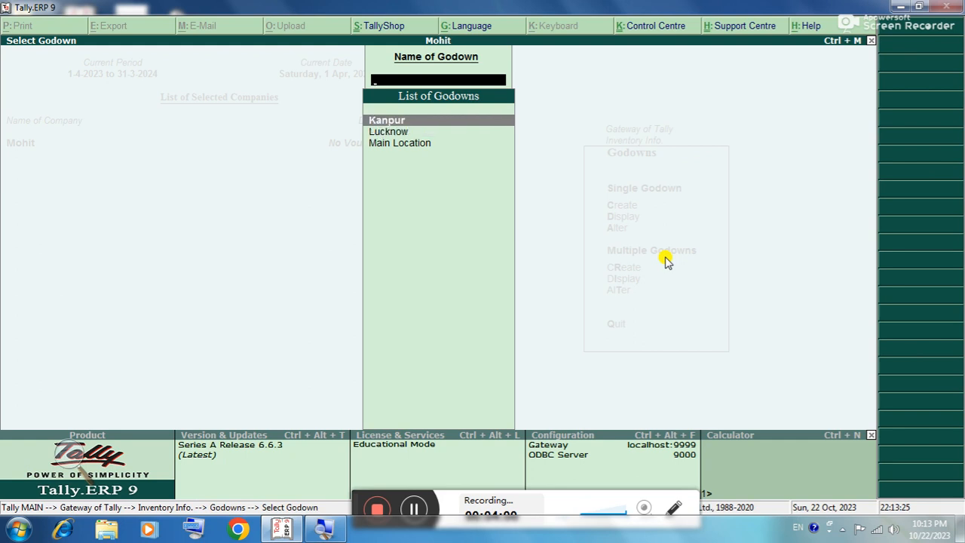
pyautogui.press('Down')
pyautogui.press('Down')
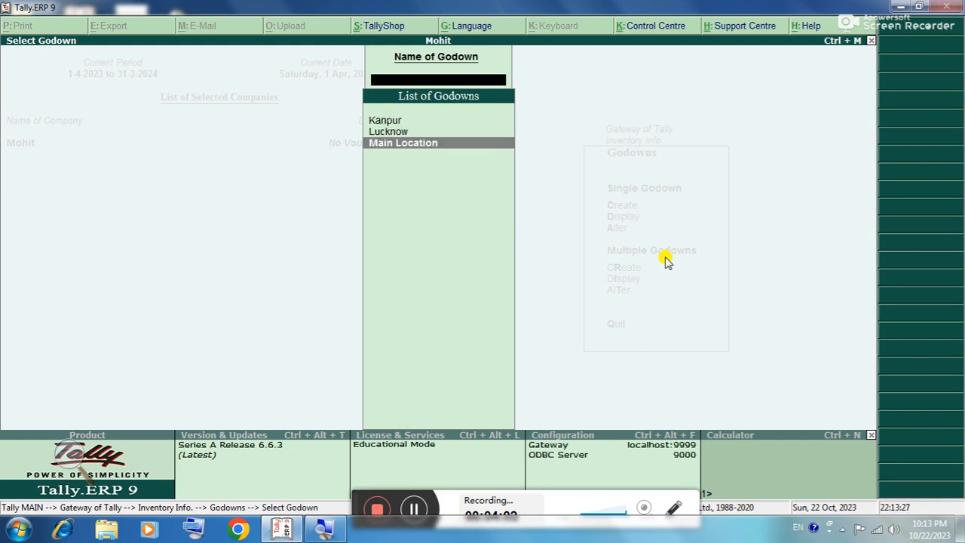
pyautogui.press('Escape')
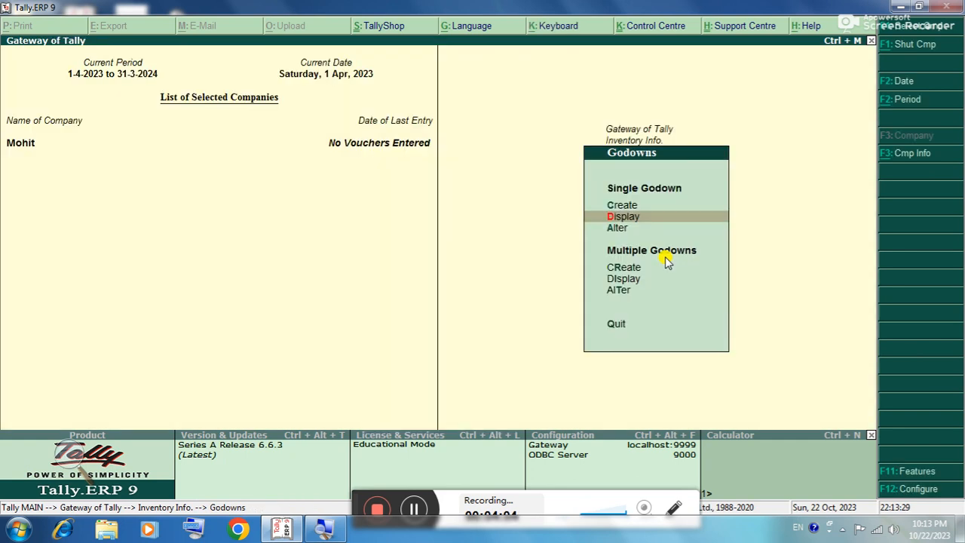
# - Open the Lucknow godown for alteration, and return to the Gateway of Tally without changing it
pyautogui.press('Down')
pyautogui.press('Return')
pyautogui.press('Down')
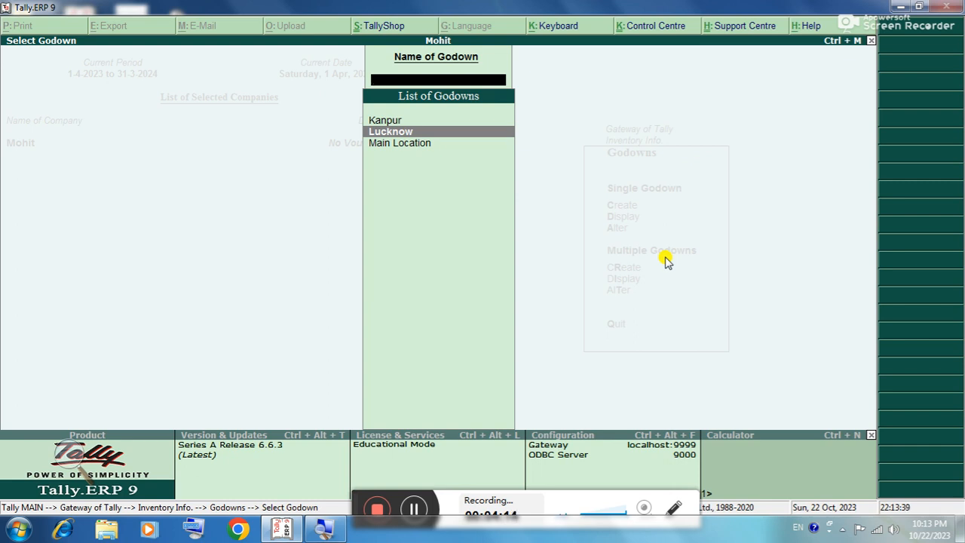
pyautogui.press('Return')
pyautogui.press('Return')
pyautogui.press('Escape')
pyautogui.press('Escape')
pyautogui.press('Escape')
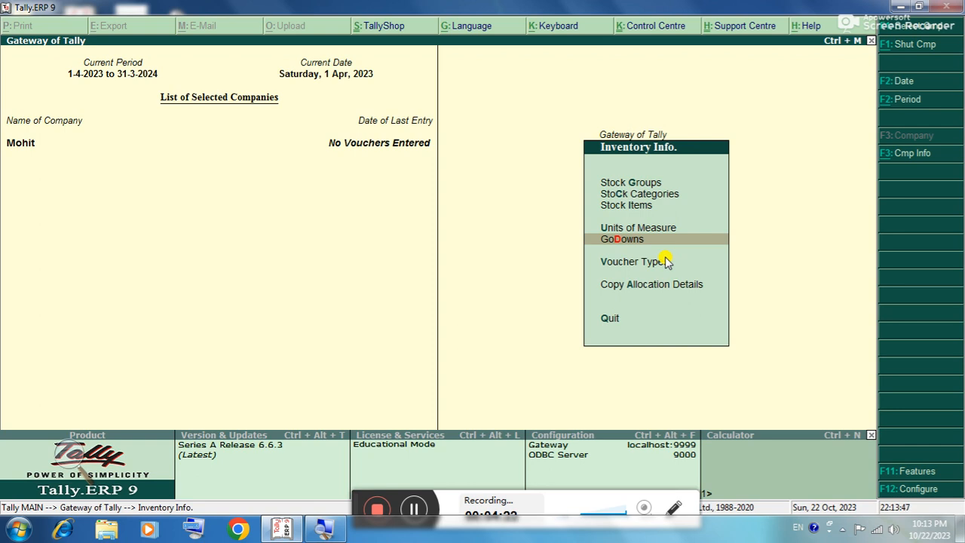
pyautogui.press('Escape')
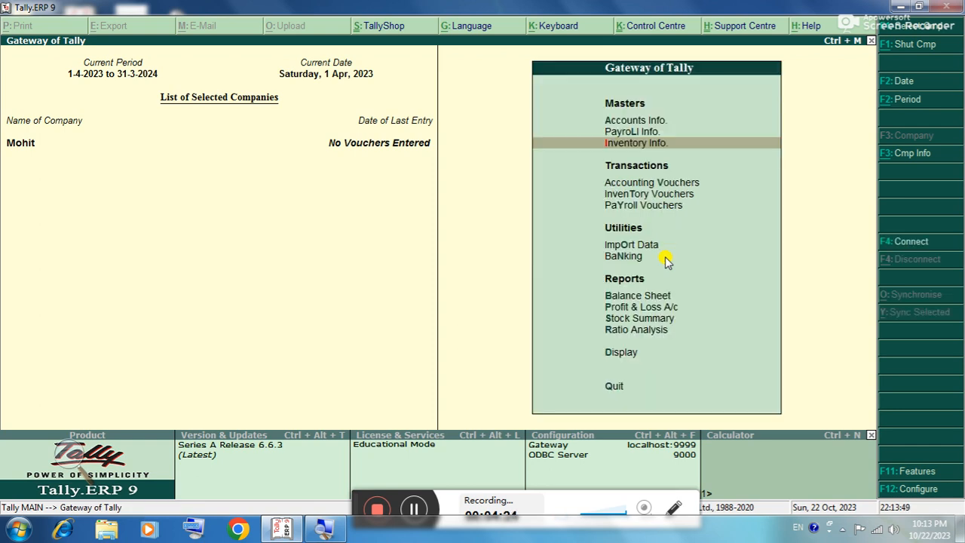
# - Start a purchase voucher with Cash as the party account and Purchase as the purchase ledger
pyautogui.press('Down')
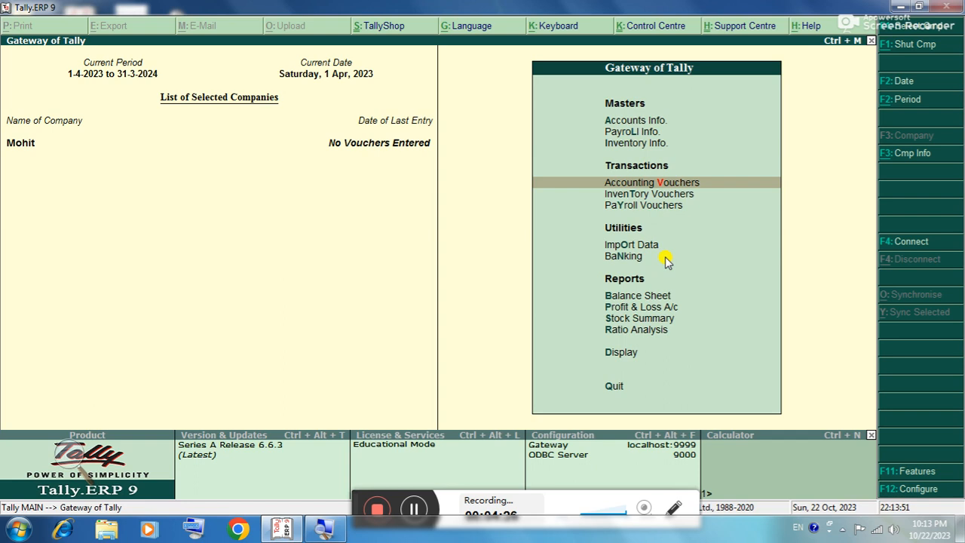
pyautogui.press('Return')
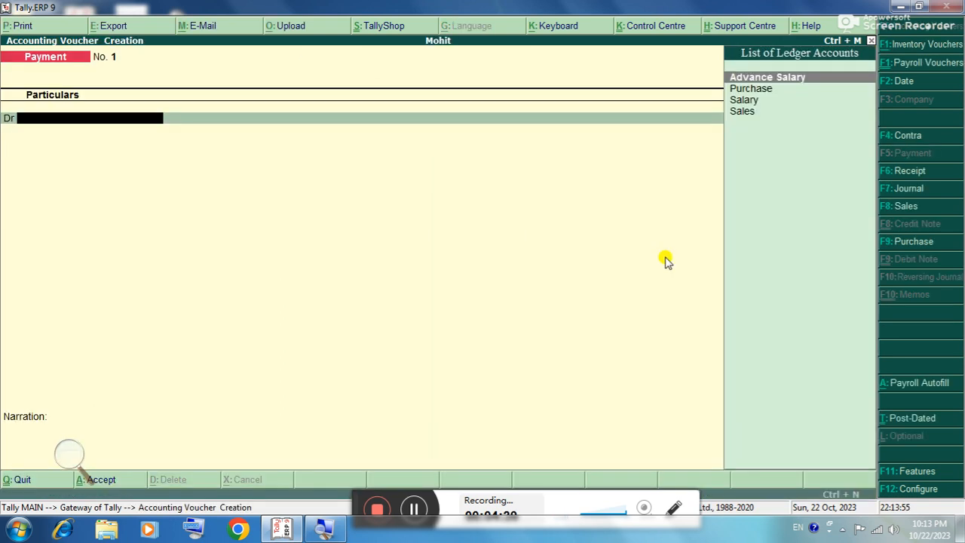
pyautogui.press('F9')
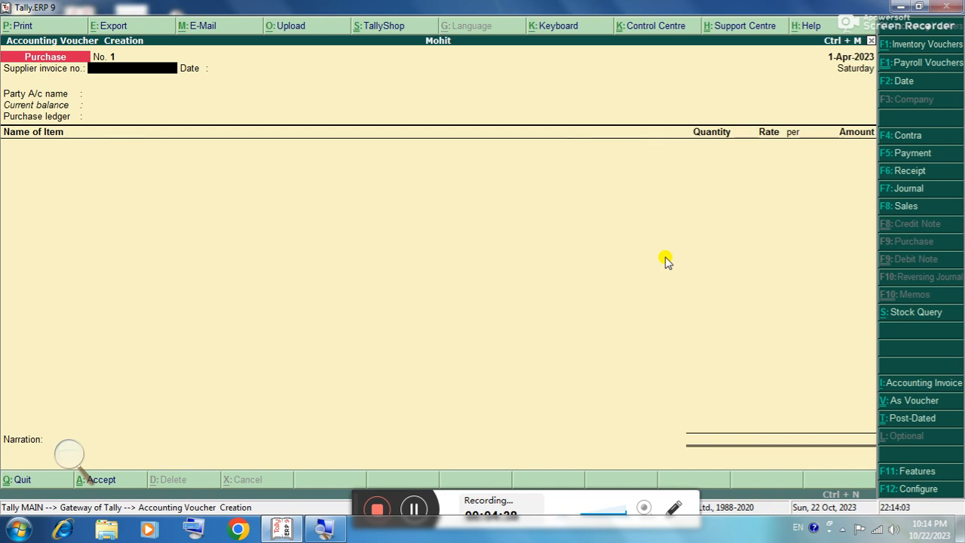
pyautogui.press('Return')
pyautogui.press('Return')
pyautogui.press('Return')
pyautogui.press('Return')
pyautogui.press('Return')
pyautogui.press('Return')
pyautogui.press('Return')
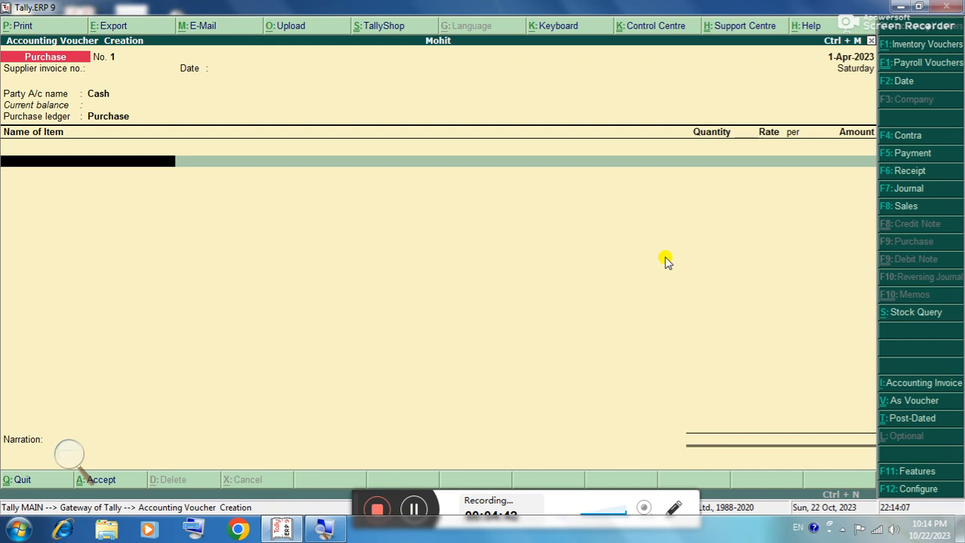
# - Add the Monitor item to the purchase and allocate 500 pcs at a rate of 1,500 to the Kanpur godown
pyautogui.press('Down')
pyautogui.press('Down')
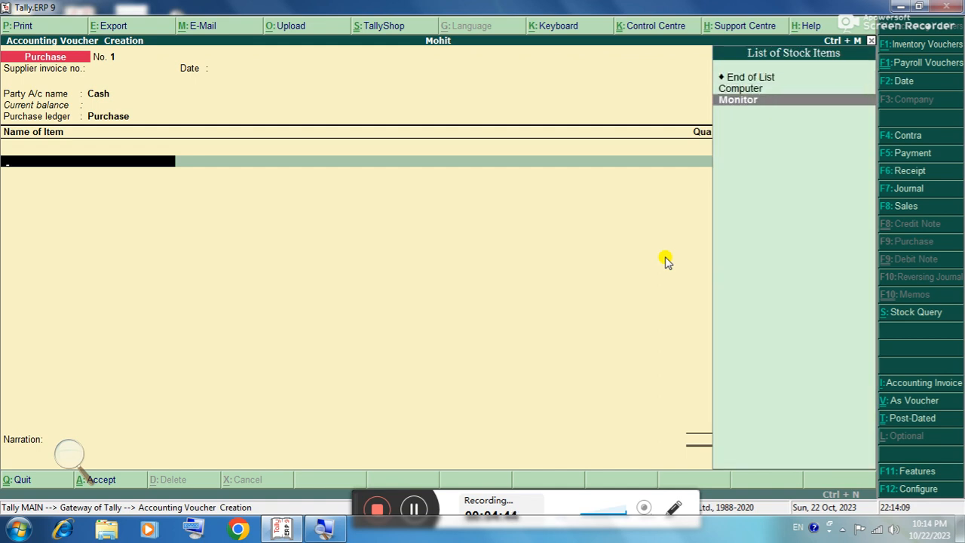
pyautogui.press('Return')
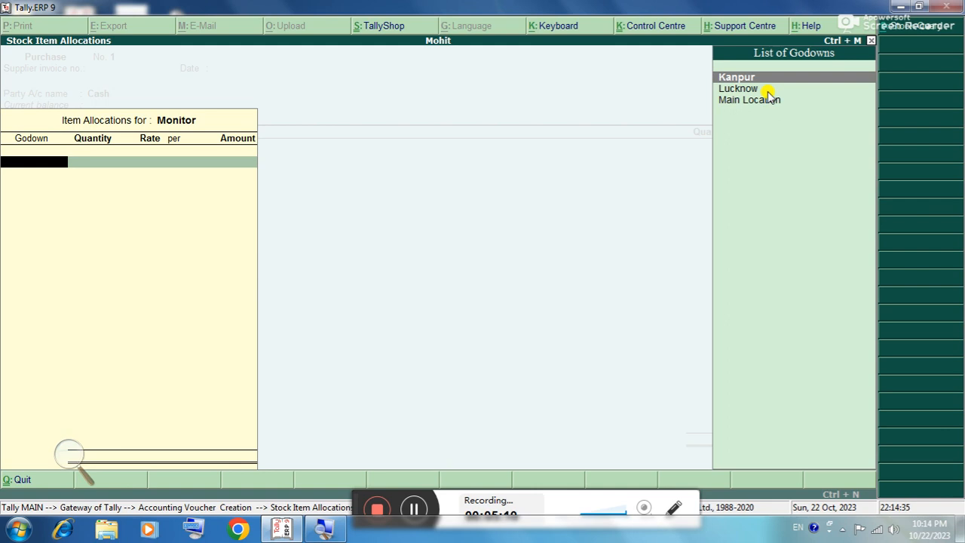
pyautogui.press('Return')
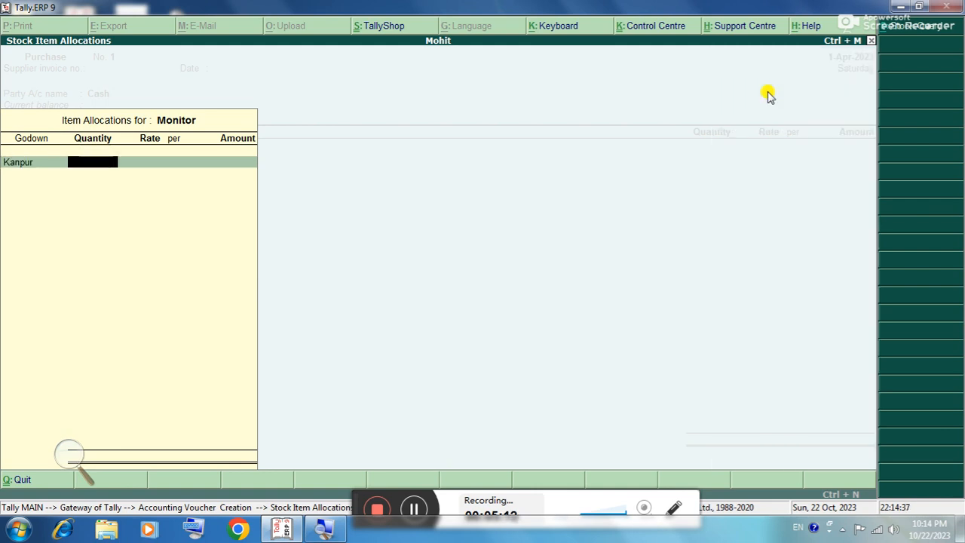
pyautogui.write('500')
pyautogui.press('Return')
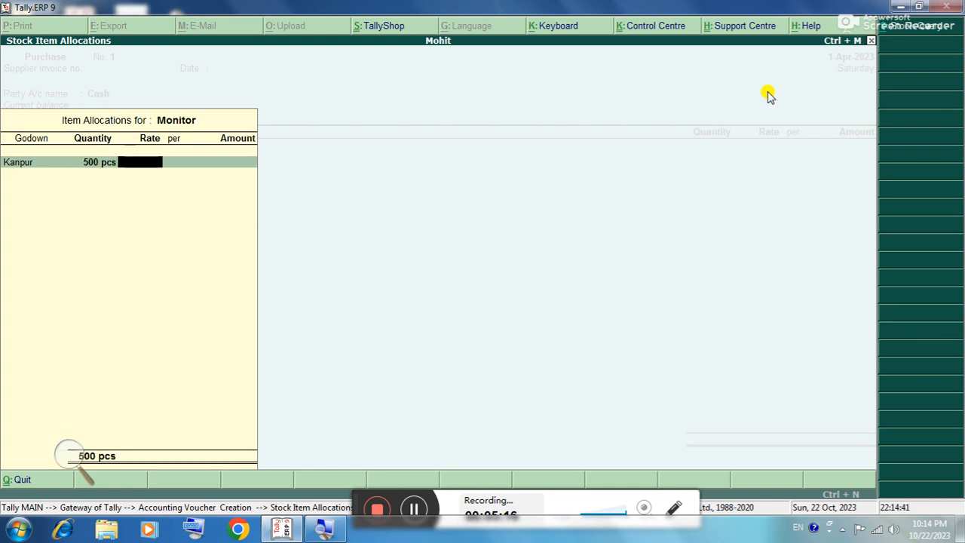
pyautogui.write('1500')
pyautogui.press('Return')
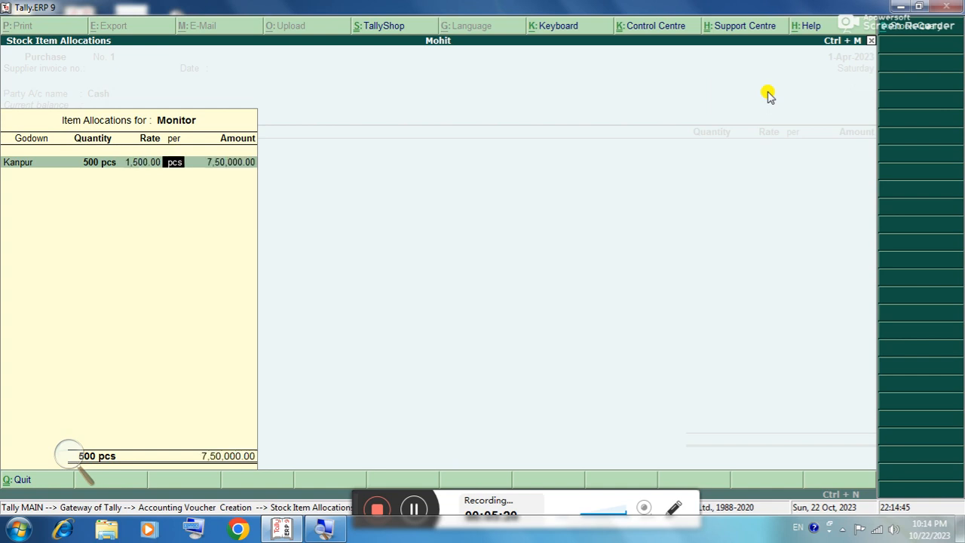
# - Complete the Monitor allocation, end the item list with no narration, and save the purchase voucher
pyautogui.press('Return')
pyautogui.press('Return')
pyautogui.press('Return')
pyautogui.press('Return')
pyautogui.press('Return')
pyautogui.press('Return')
pyautogui.press('Return')
pyautogui.press('Return')
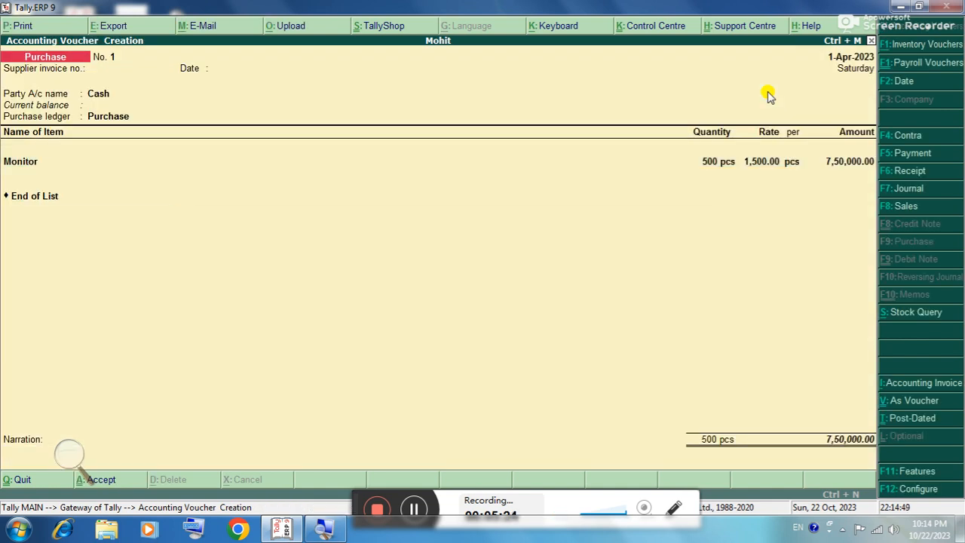
pyautogui.press('Return')
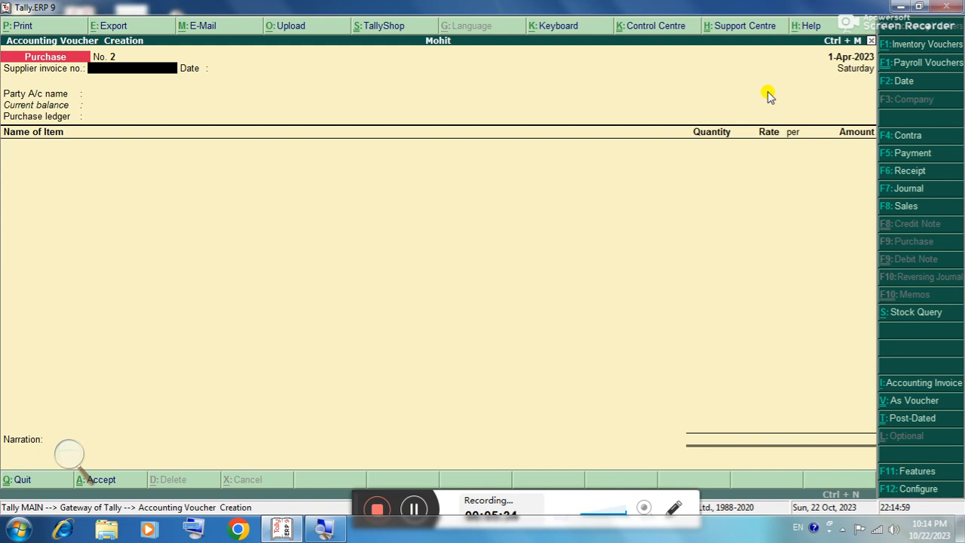
# - Leave voucher entry, check the Stock Summary report, and return to the Gateway of Tally
pyautogui.press('Escape')
pyautogui.press('y')
pyautogui.press('Down')
pyautogui.press('Down')
pyautogui.press('Down')
pyautogui.press('Down')
pyautogui.press('Down')
pyautogui.press('Down')
pyautogui.press('Down')
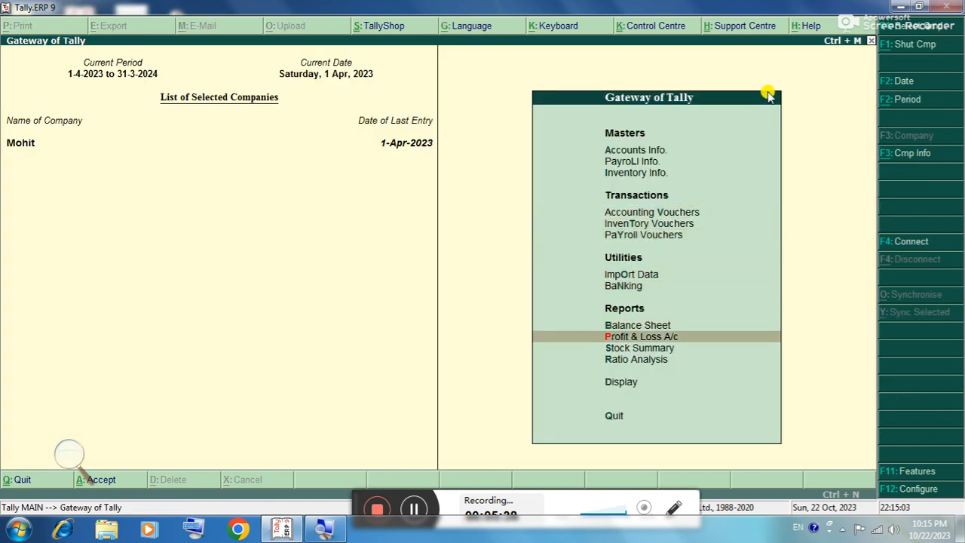
pyautogui.press('Return')
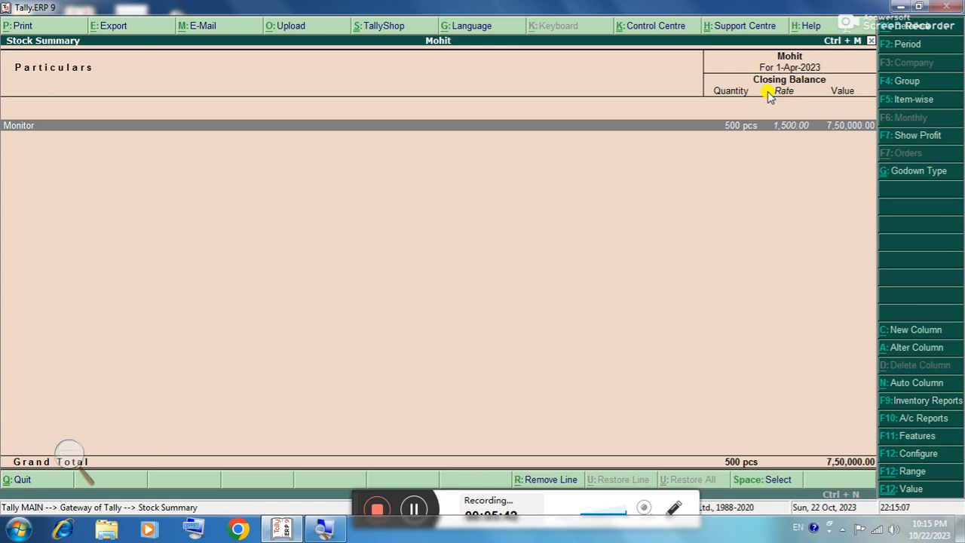
pyautogui.press('Escape')
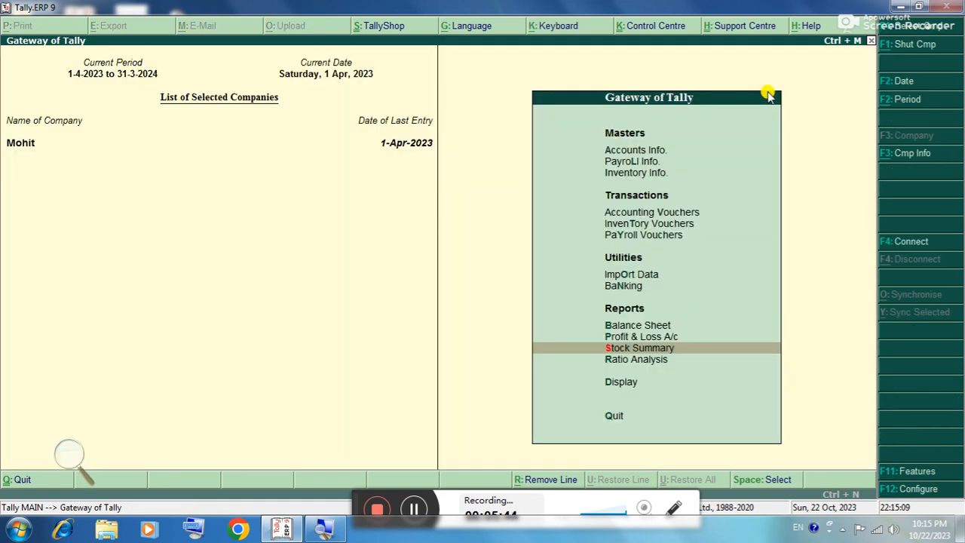
pyautogui.press('Escape')
pyautogui.press('Escape')
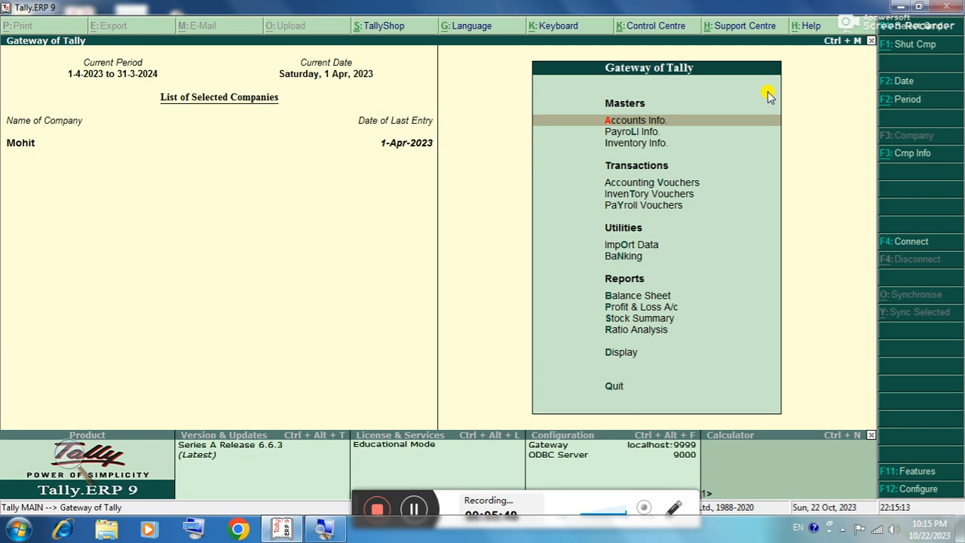
# - Browse the display reports as far as Statements of Inventory and return to the Gateway of Tally
pyautogui.press('Down')
pyautogui.press('Down')
pyautogui.press('Down')
pyautogui.press('Down')
pyautogui.press('Down')
pyautogui.press('Down')
pyautogui.press('Down')
pyautogui.press('Down')
pyautogui.press('Down')
pyautogui.press('Down')
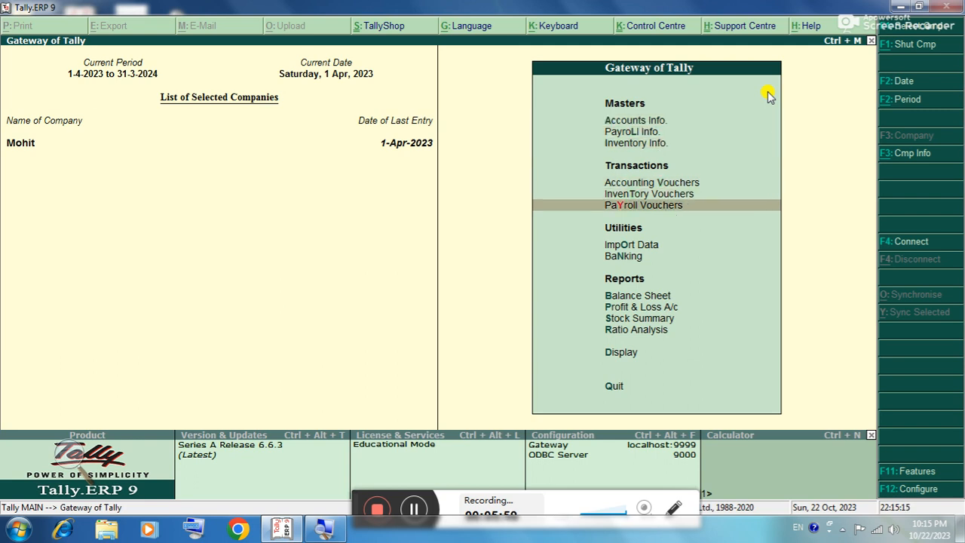
pyautogui.press('Down')
pyautogui.press('Down')
pyautogui.press('Return')
pyautogui.press('Down')
pyautogui.press('Down')
pyautogui.press('Down')
pyautogui.press('Down')
pyautogui.press('Down')
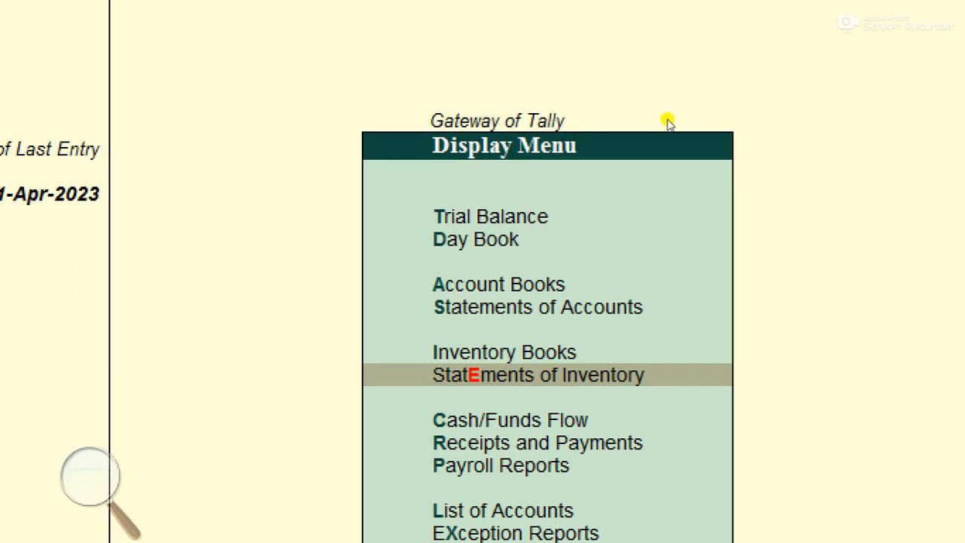
pyautogui.press('Escape')
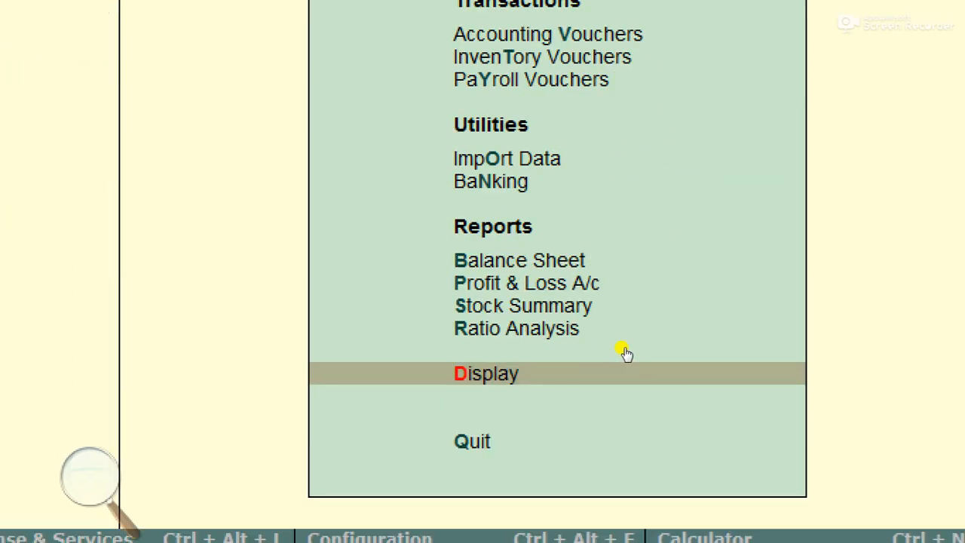
# - View the Kanpur godown summary from the Statements of Inventory and close it
pyautogui.press('Return')
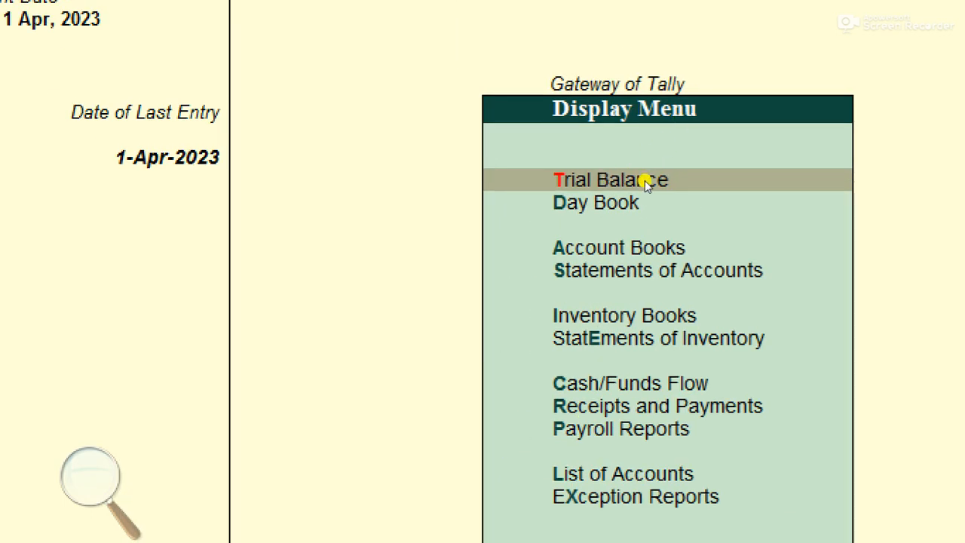
pyautogui.press('Down')
pyautogui.press('Down')
pyautogui.press('Down')
pyautogui.press('Down')
pyautogui.press('Down')
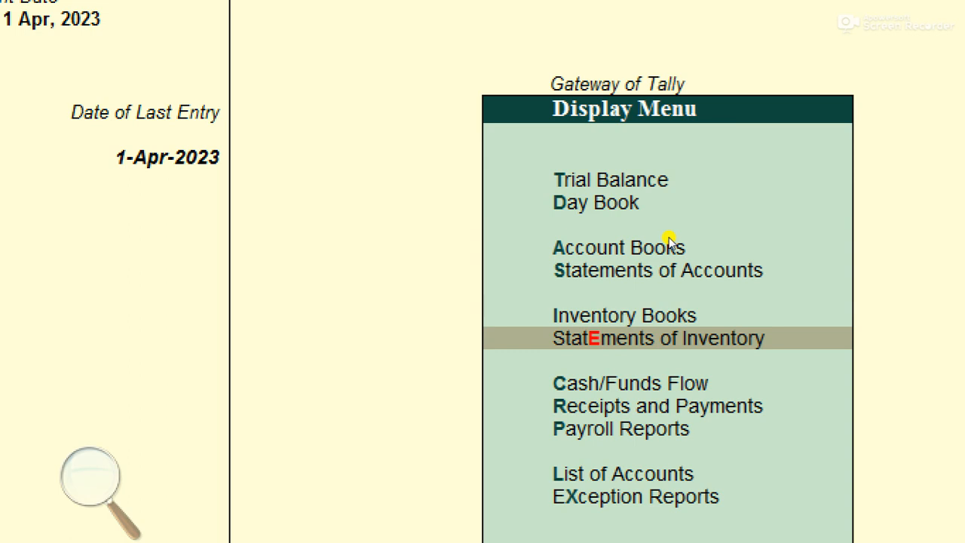
pyautogui.press('Return')
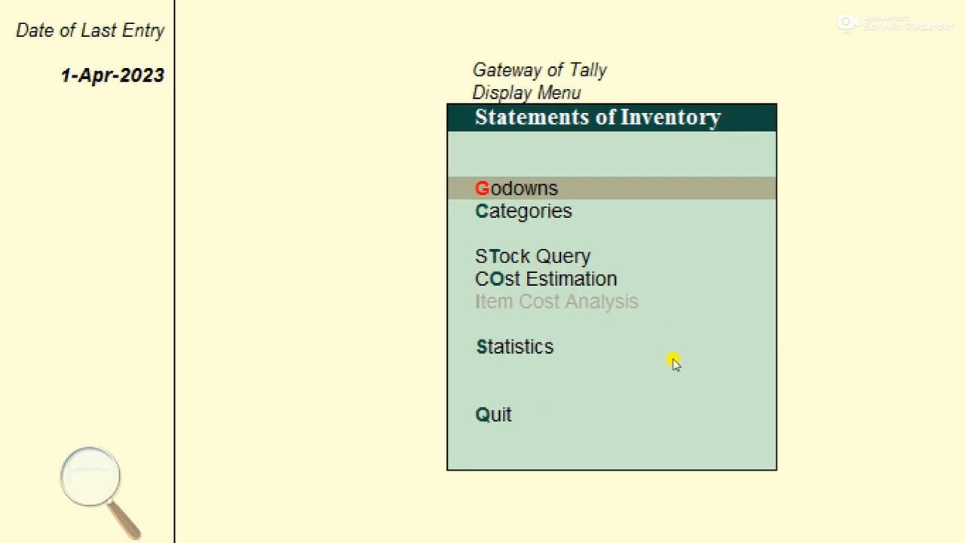
pyautogui.press('Return')
pyautogui.press('Down')
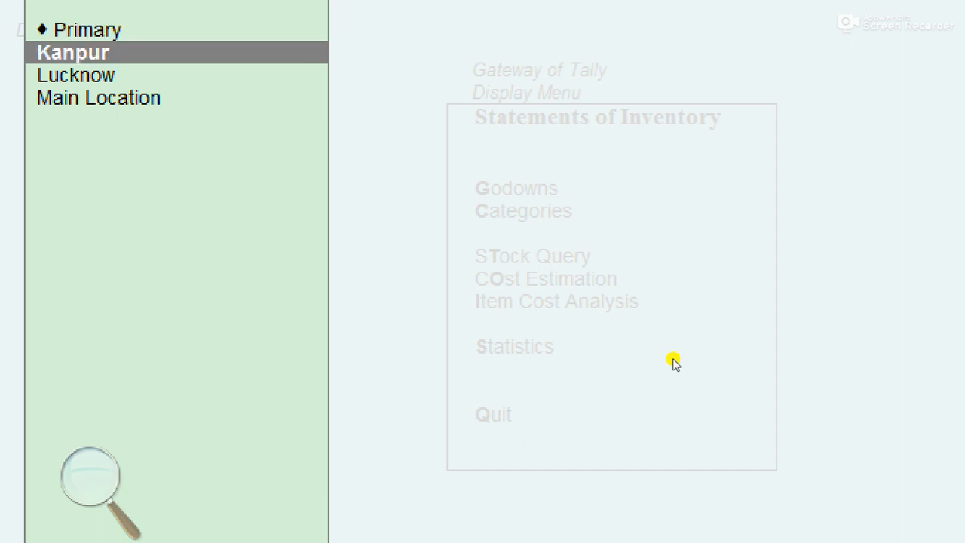
pyautogui.press('Return')
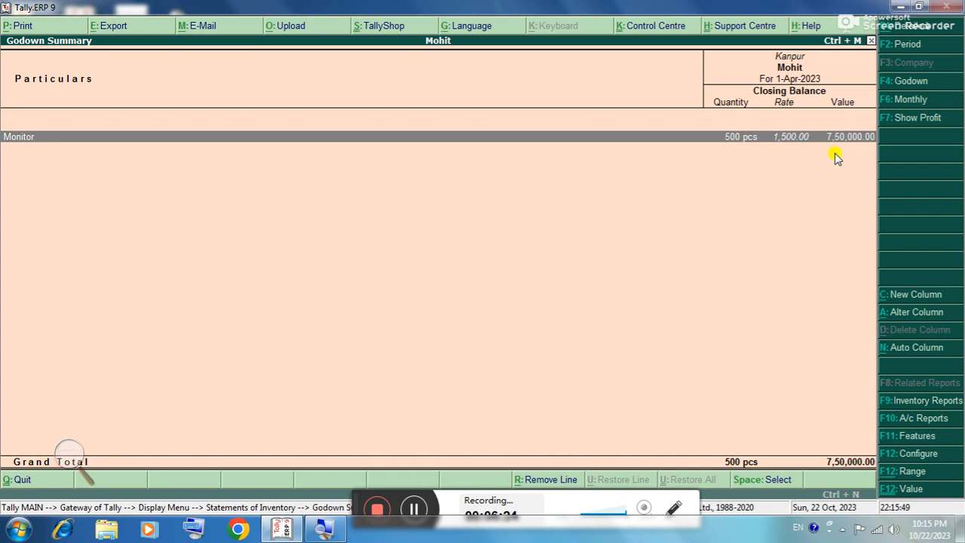
pyautogui.press('Escape')
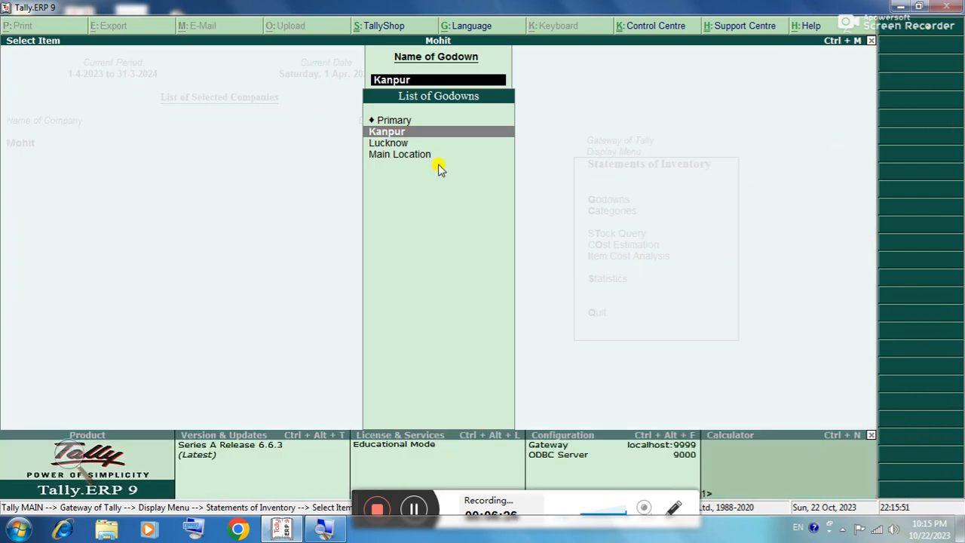
# - View the Lucknow godown summary and go back to the Statements of Inventory
pyautogui.press('Down')
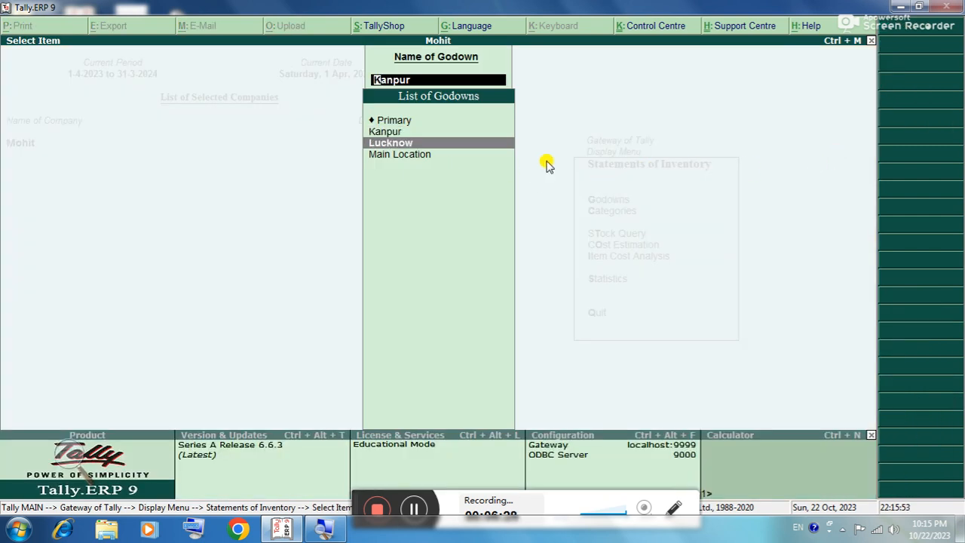
pyautogui.press('Return')
pyautogui.press('Escape')
pyautogui.press('Escape')
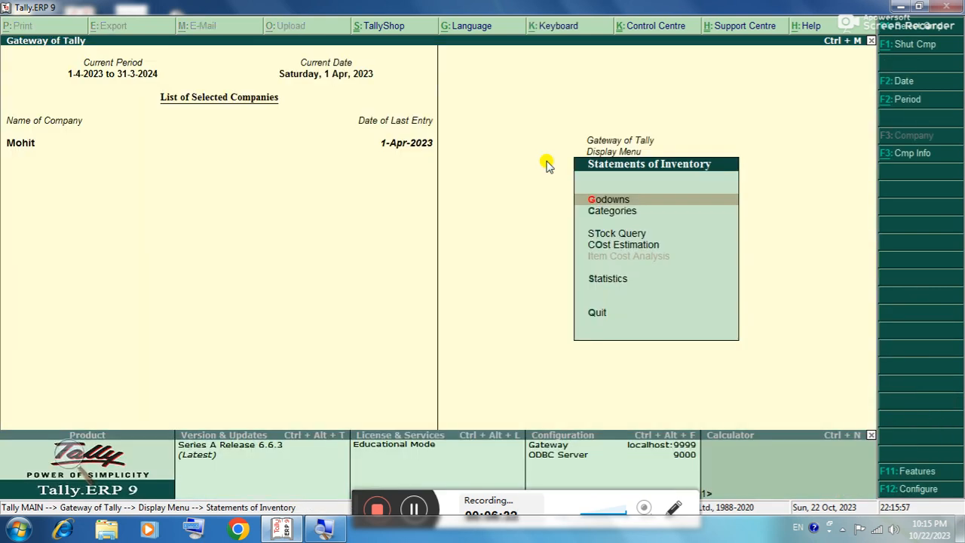
# - View the stock query for the Computer item from the Statements of Inventory
pyautogui.press('Down')
pyautogui.press('Down')
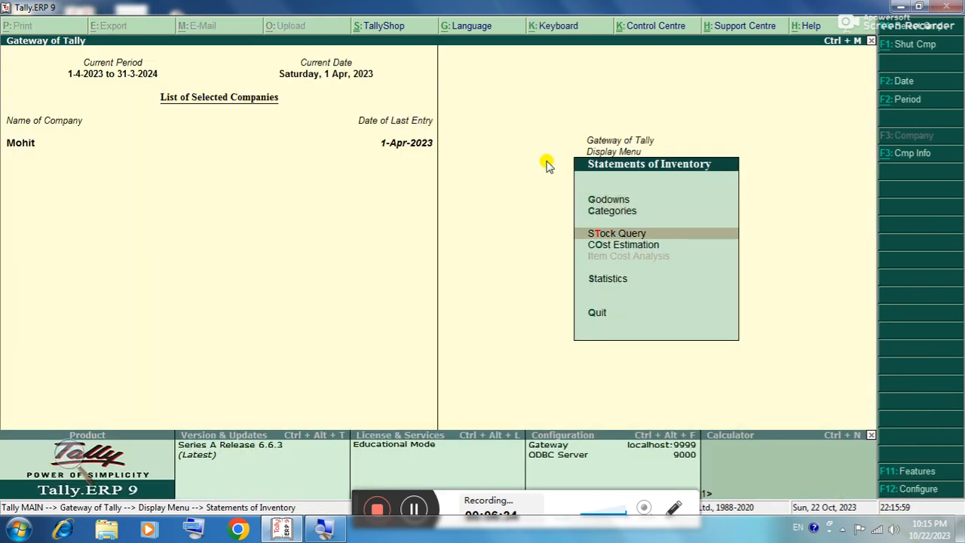
pyautogui.press('Return')
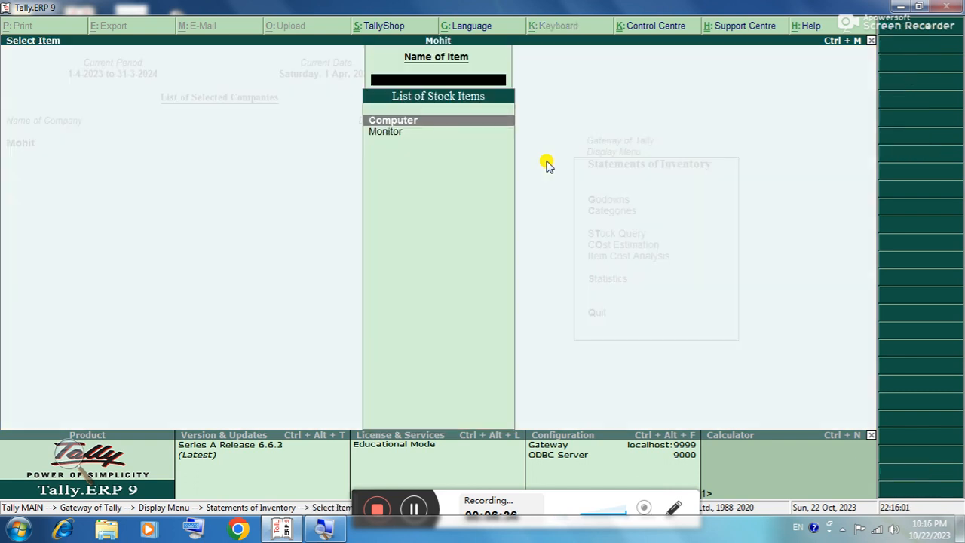
pyautogui.press('Return')
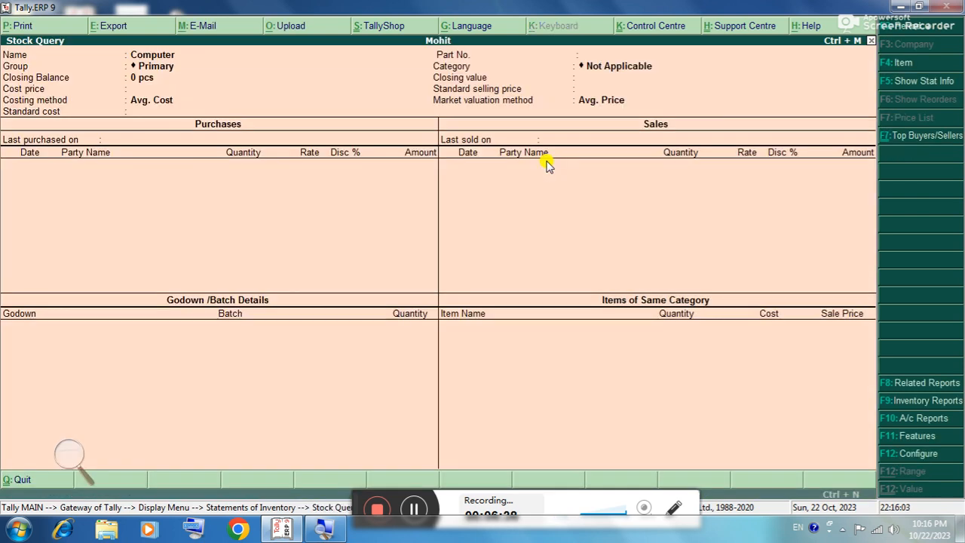
# - View the stock query for the Monitor item and return to the Gateway of Tally
pyautogui.press('Escape')
pyautogui.press('Down')
pyautogui.press('Return')
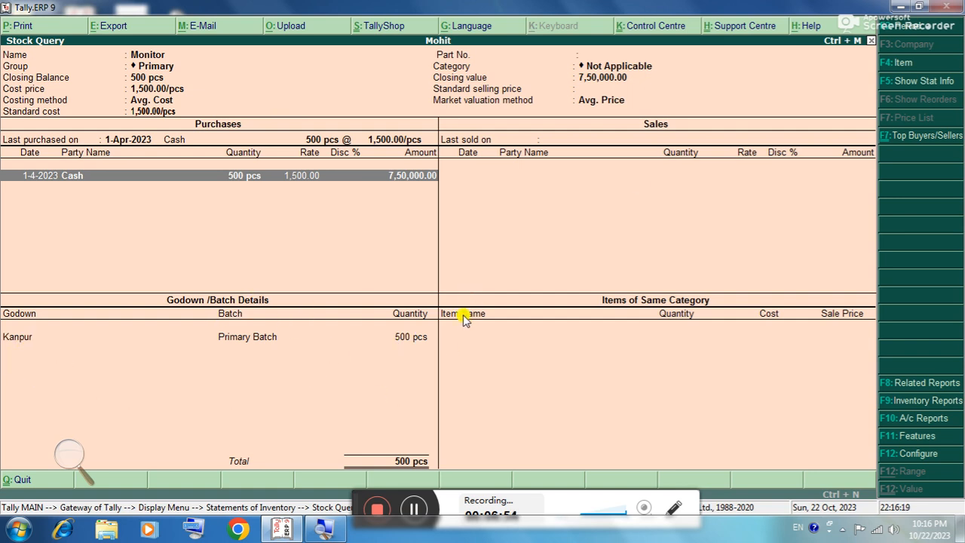
pyautogui.press('Escape')
pyautogui.press('Escape')
pyautogui.press('Escape')
pyautogui.press('Escape')
pyautogui.press('Escape')
pyautogui.press('Escape')
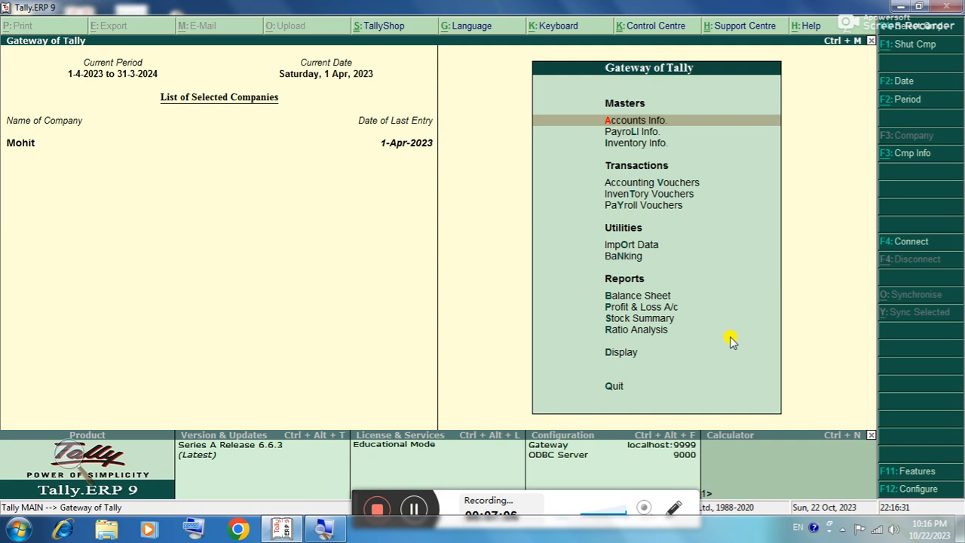
pyautogui.press('Down')
pyautogui.press('Down')
pyautogui.press('Down')
pyautogui.press('Down')
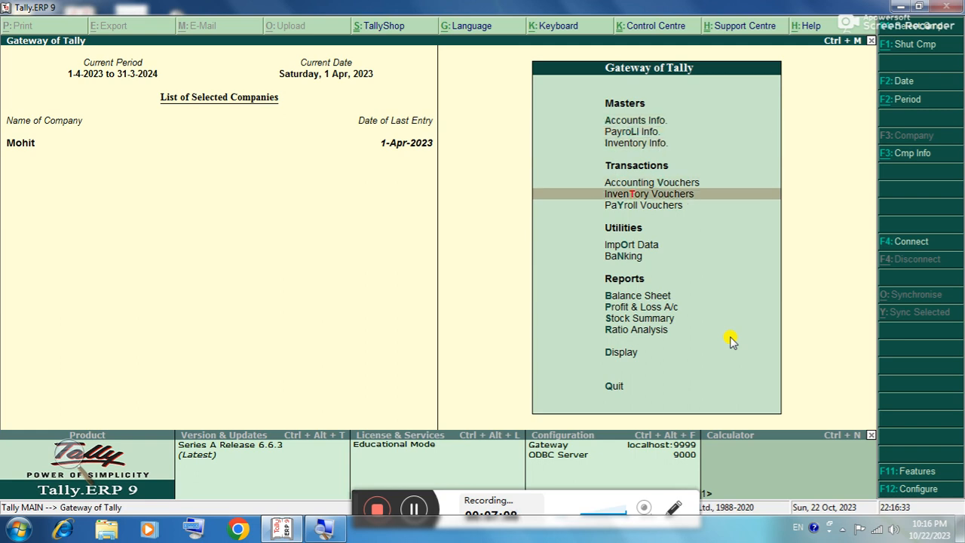
pyautogui.press('Return')
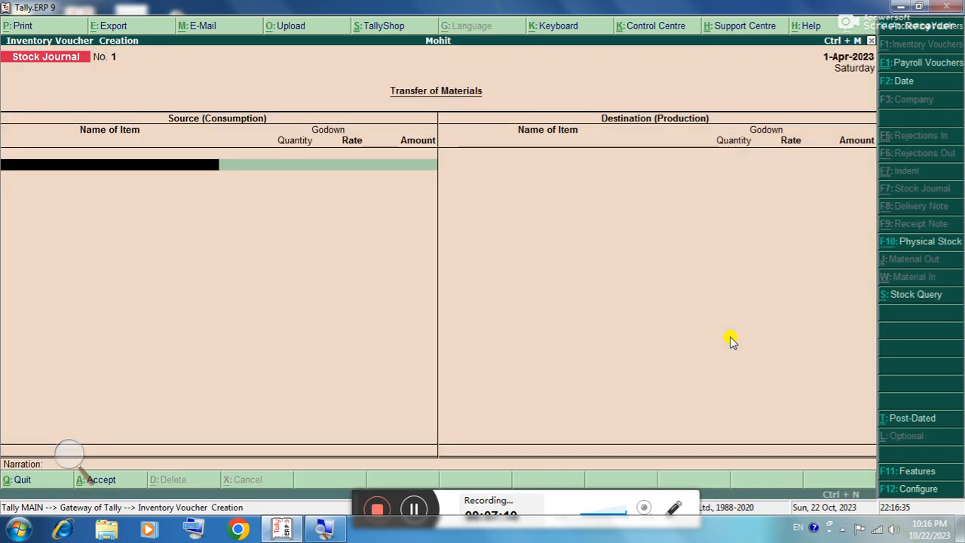
pyautogui.press('Escape')
pyautogui.press('Return')
# - Start a Stock Journal voucher from the accounting vouchers and choose Monitor as the source item
pyautogui.press('Up')
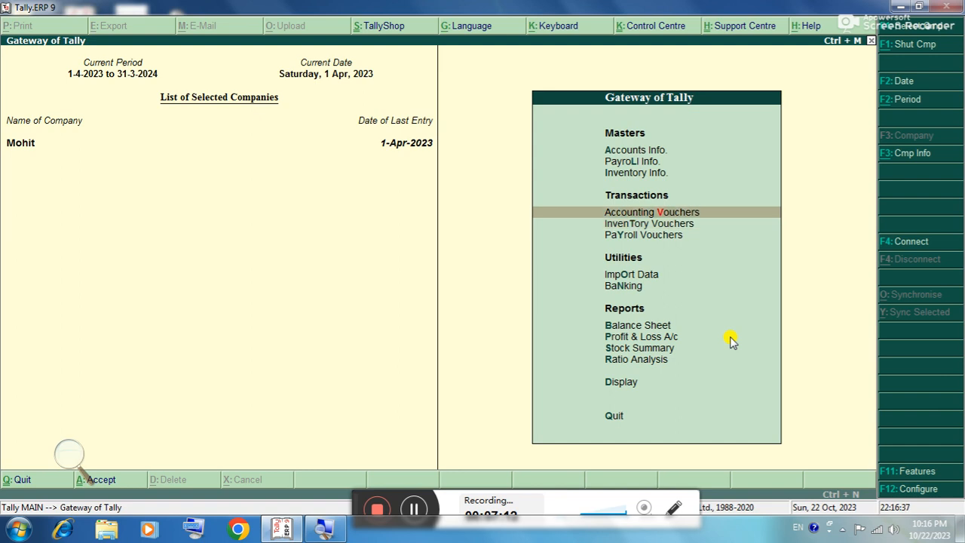
pyautogui.press('Return')
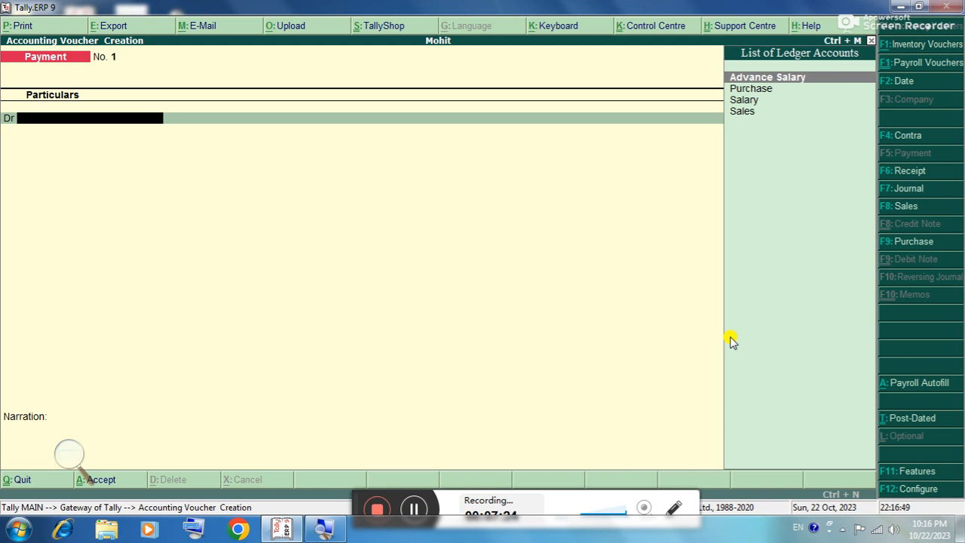
pyautogui.hotkey('alt', 'F7')
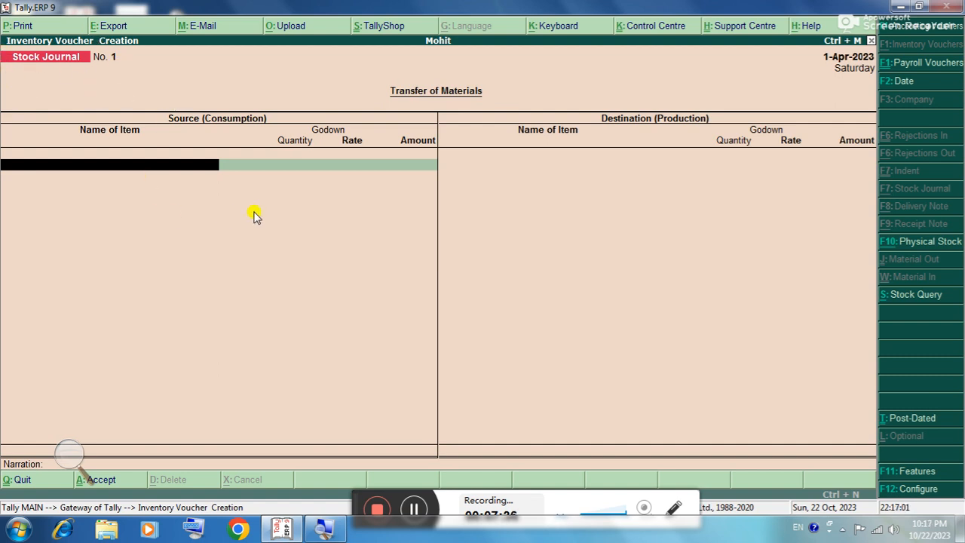
pyautogui.press('space')
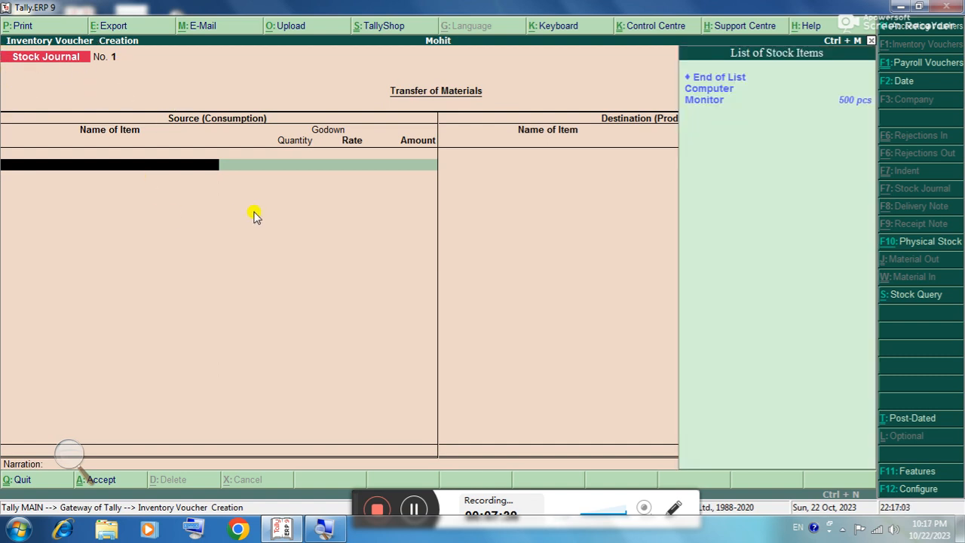
pyautogui.press('Down')
pyautogui.press('Down')
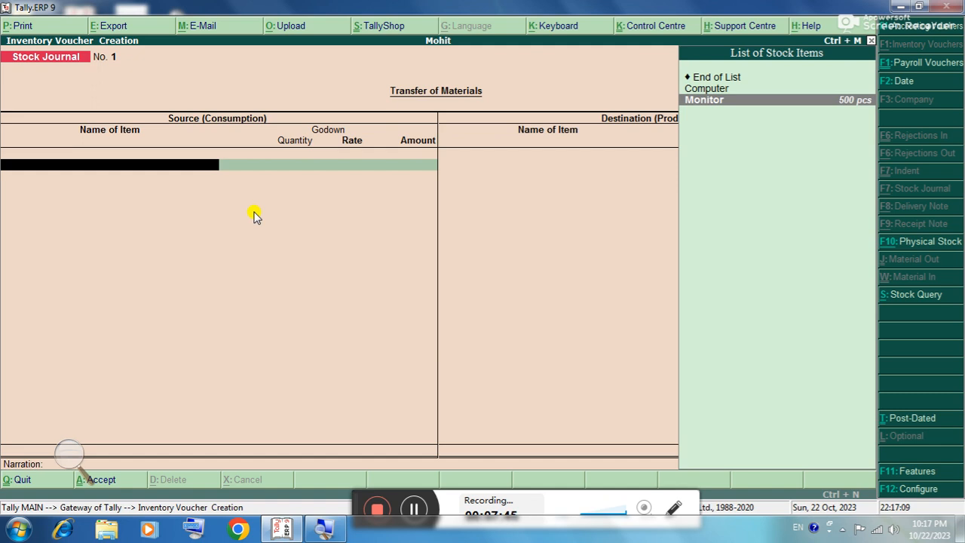
pyautogui.press('Return')
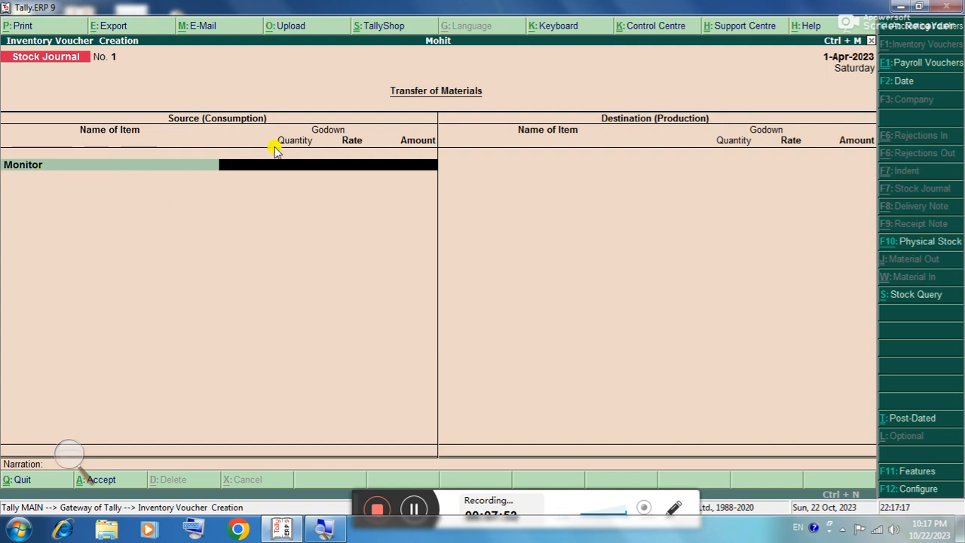
# - Set Kanpur as the source godown for Monitor with 300 pcs at the 1,500.00/pcs rate and finish the source entry
pyautogui.press('Return')
pyautogui.press('Down')
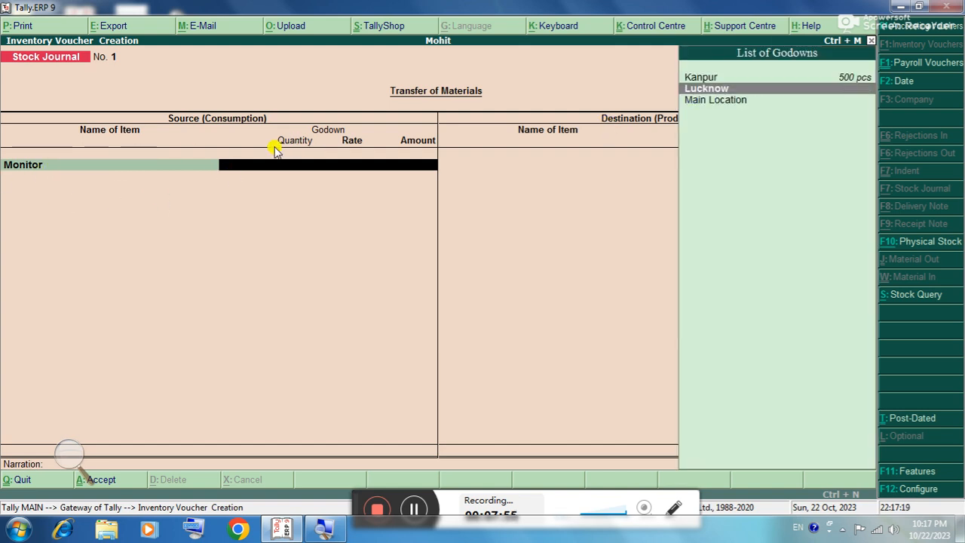
pyautogui.press('Up')
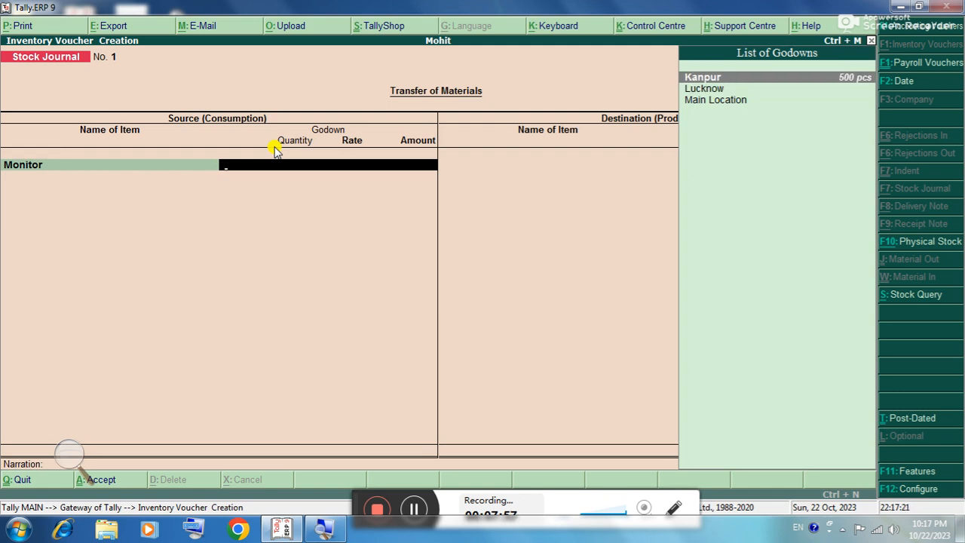
pyautogui.press('Return')
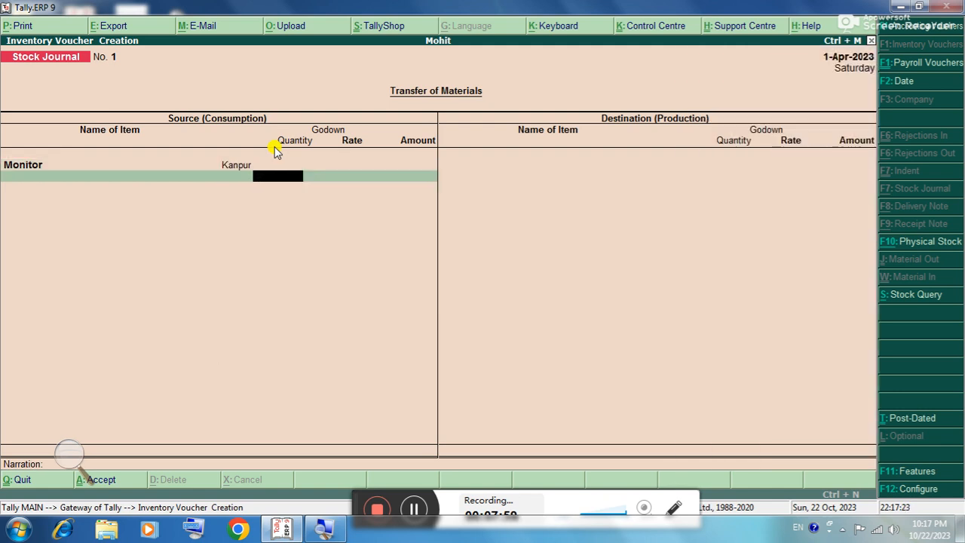
pyautogui.write('300')
pyautogui.press('Return')
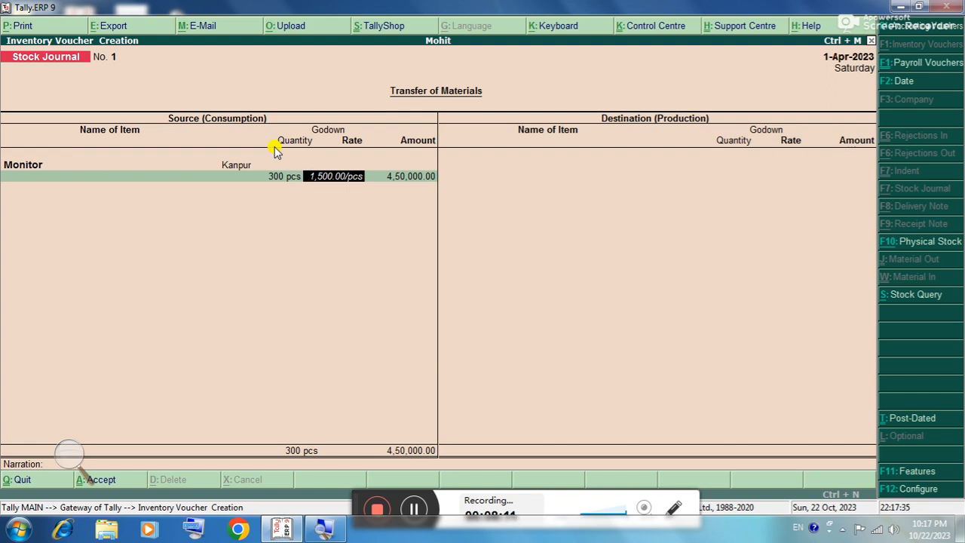
pyautogui.press('Return')
pyautogui.press('Return')
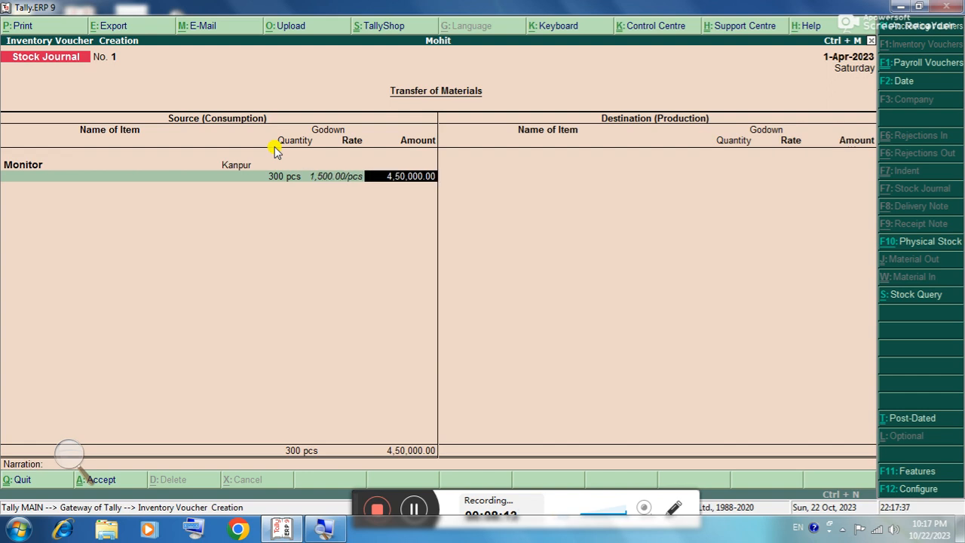
pyautogui.press('Return')
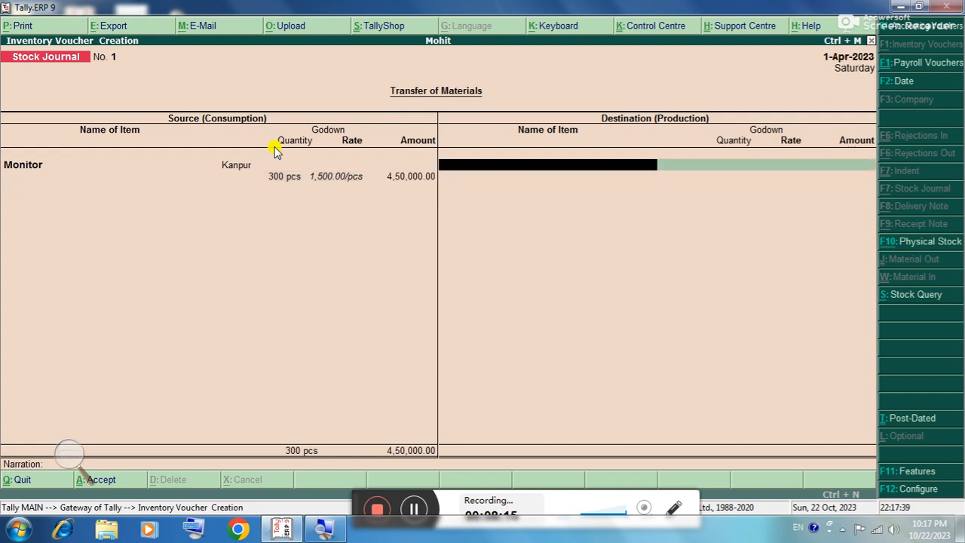
# - Enter Monitor as the destination item in the Lucknow godown with 300 pcs at the 1,500.00/pcs rate
pyautogui.press('Down')
pyautogui.press('Down')
pyautogui.press('Return')
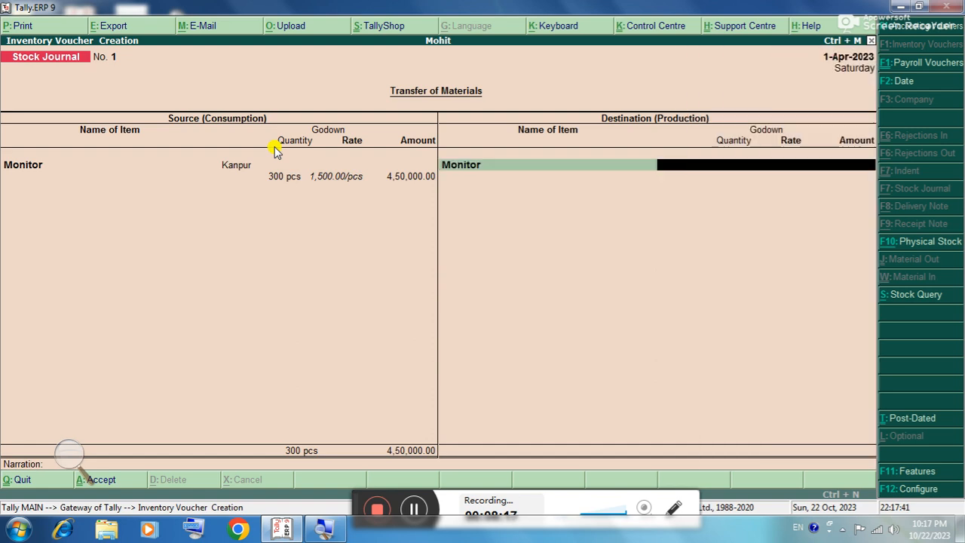
pyautogui.press('Down')
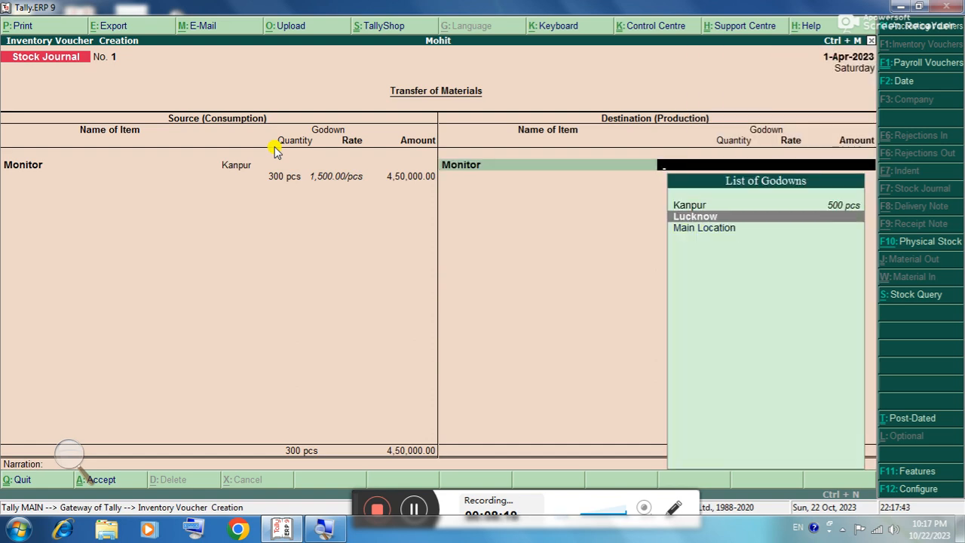
pyautogui.press('Return')
pyautogui.write('300')
pyautogui.press('Return')
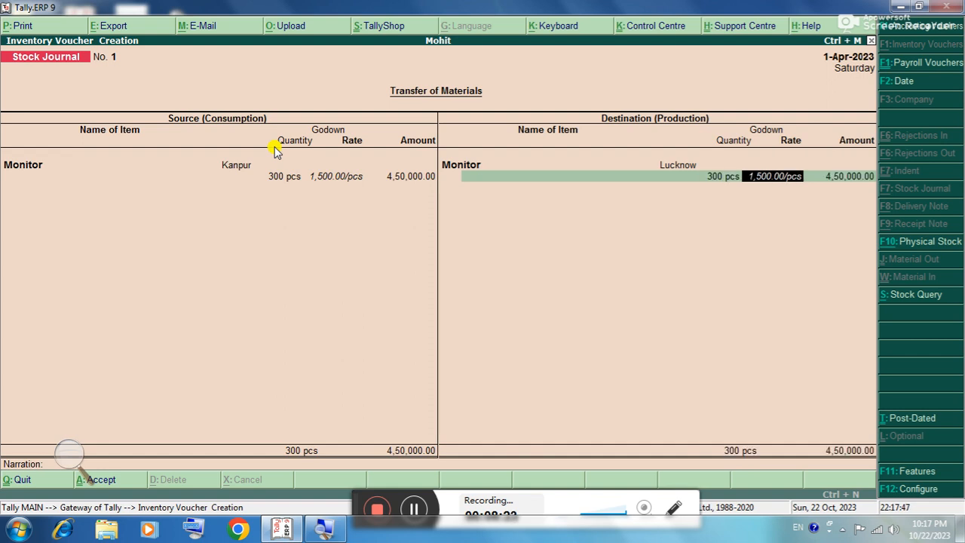
pyautogui.press('Return')
pyautogui.press('Return')
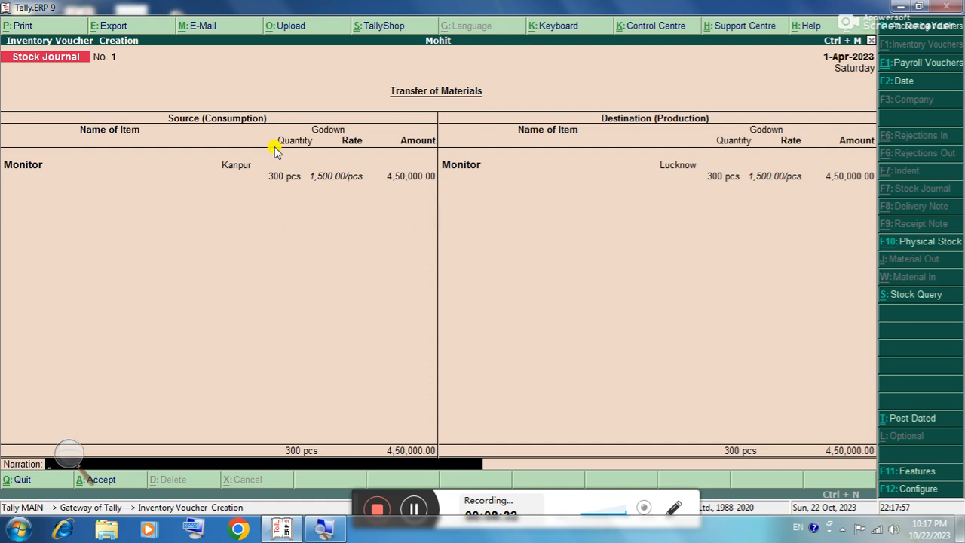
# - Save the stock journal without a narration and leave voucher entry for the Gateway of Tally
pyautogui.press('Return')
pyautogui.press('Return')
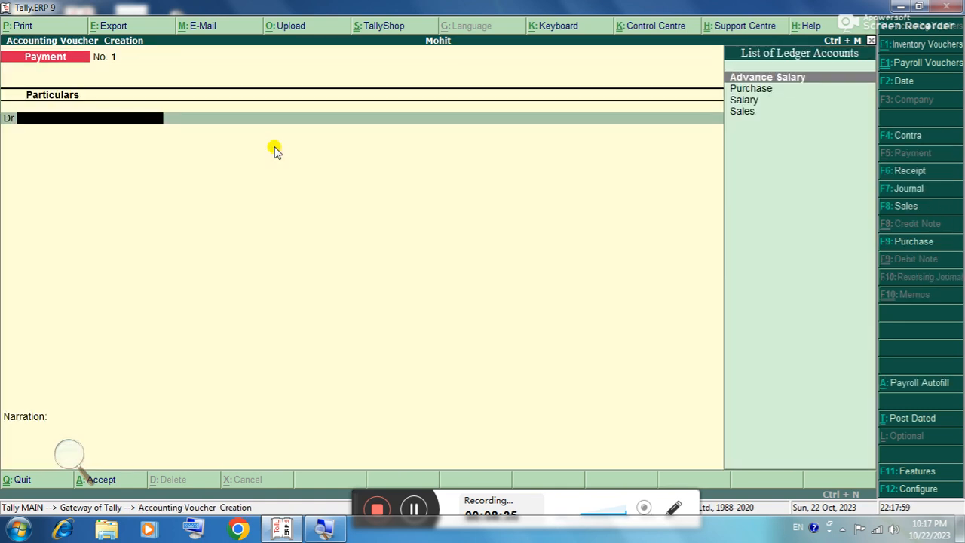
pyautogui.press('Escape')
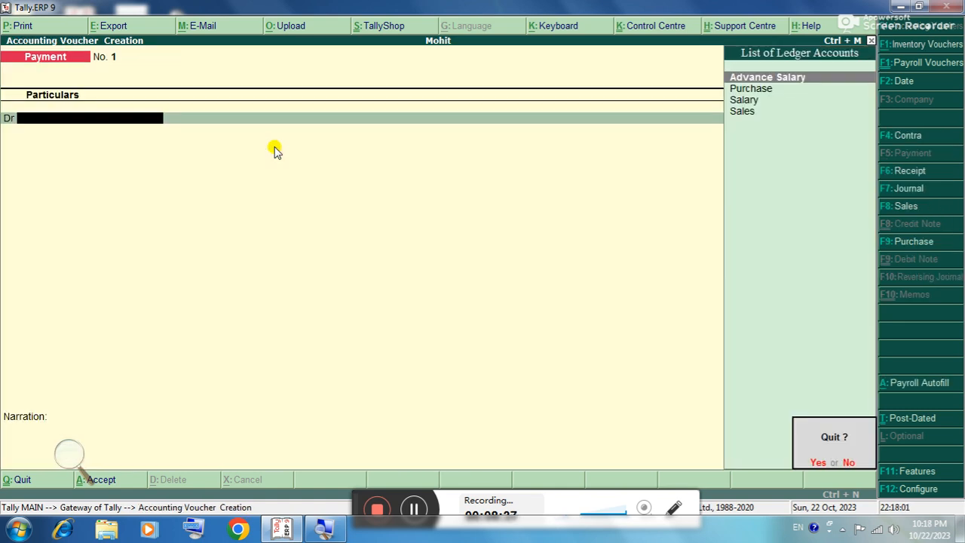
pyautogui.press('Return')
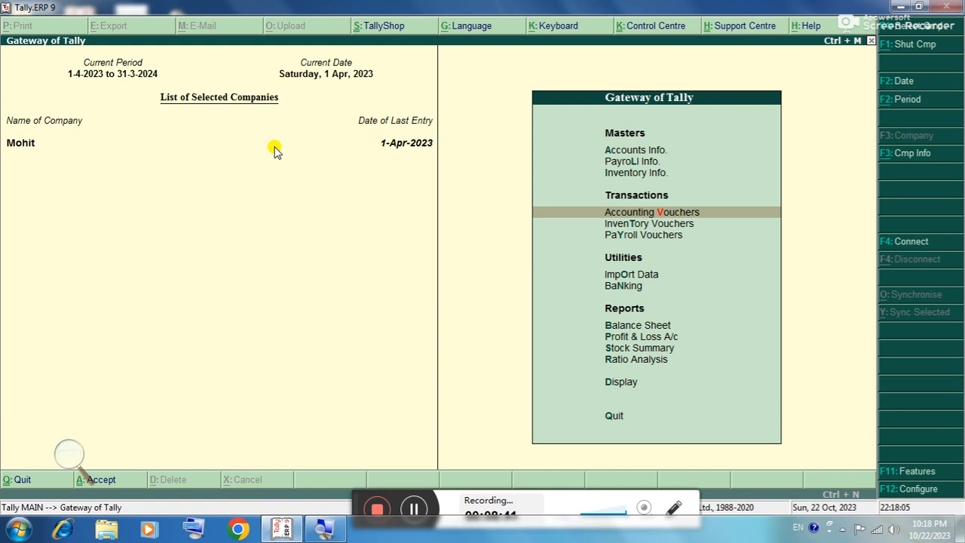
# - Open the Statements of Inventory from the display reports
pyautogui.press('Down')
pyautogui.press('Down')
pyautogui.press('Down')
pyautogui.press('Down')
pyautogui.press('Down')
pyautogui.press('Down')
pyautogui.press('Down')
pyautogui.press('Down')
pyautogui.press('Down')
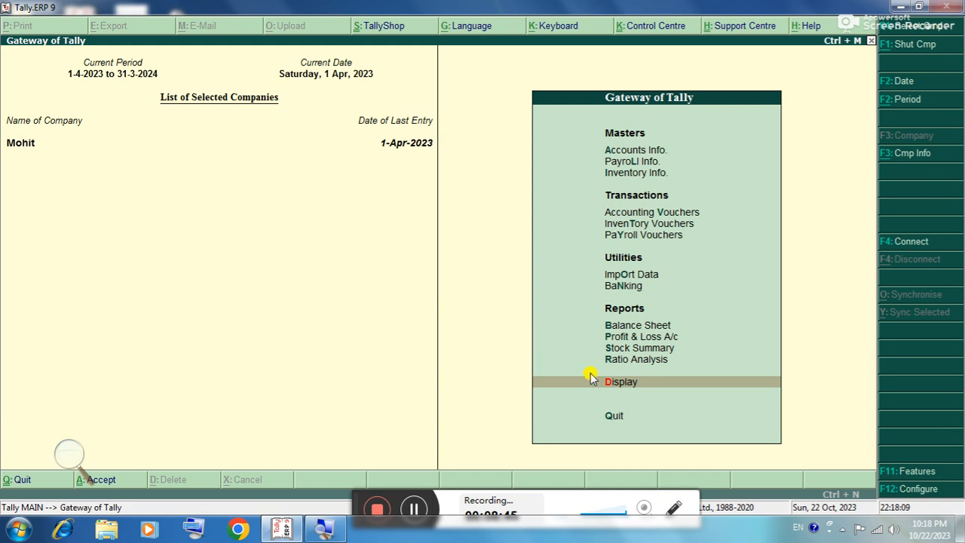
pyautogui.click(643, 383)
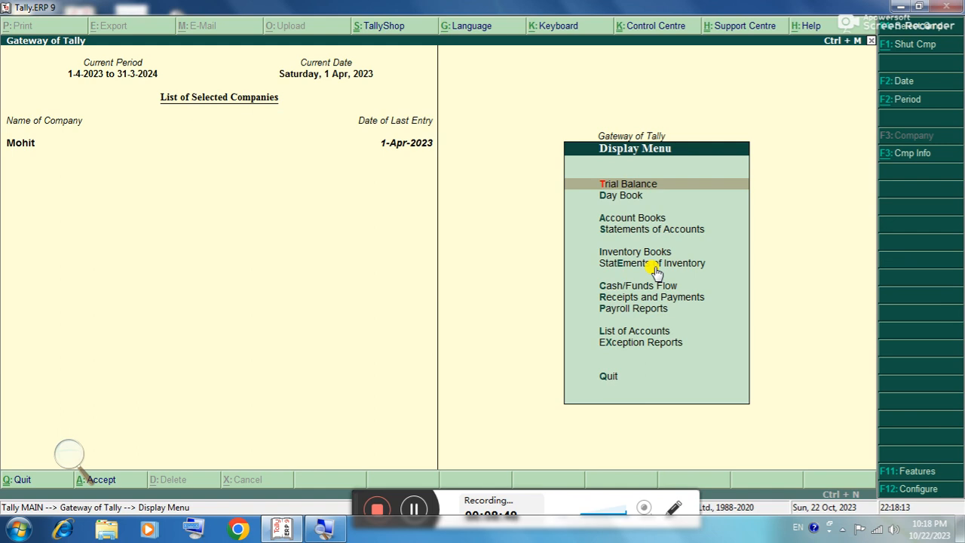
pyautogui.press('Down')
pyautogui.press('Down')
pyautogui.press('Down')
pyautogui.press('Down')
pyautogui.press('Down')
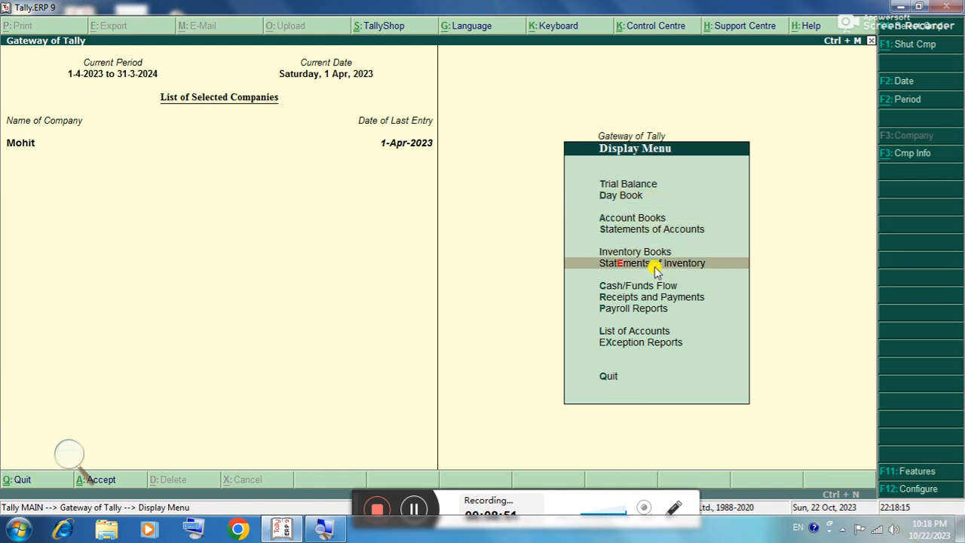
pyautogui.press('Return')
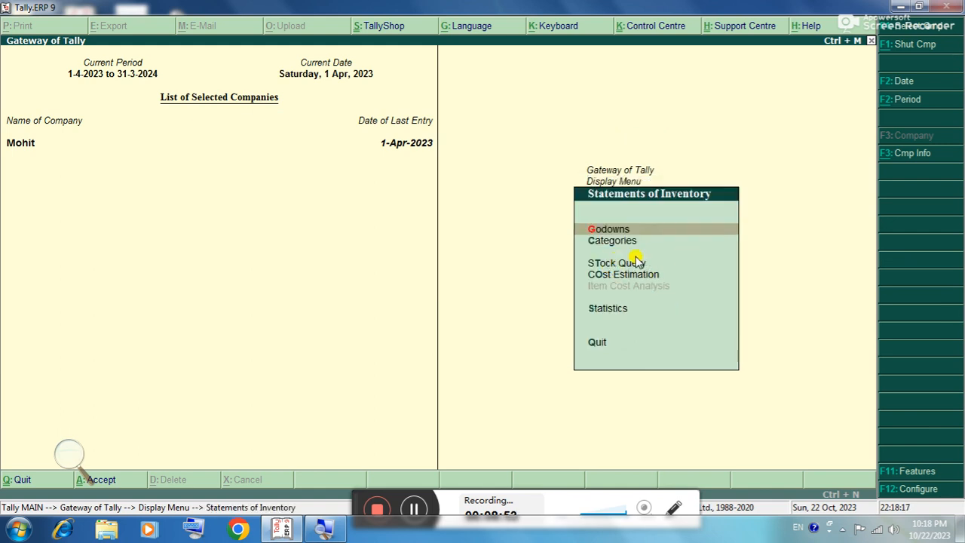
# - View the Kanpur godown summary for the stock remaining after the transfer and close it
pyautogui.press('Return')
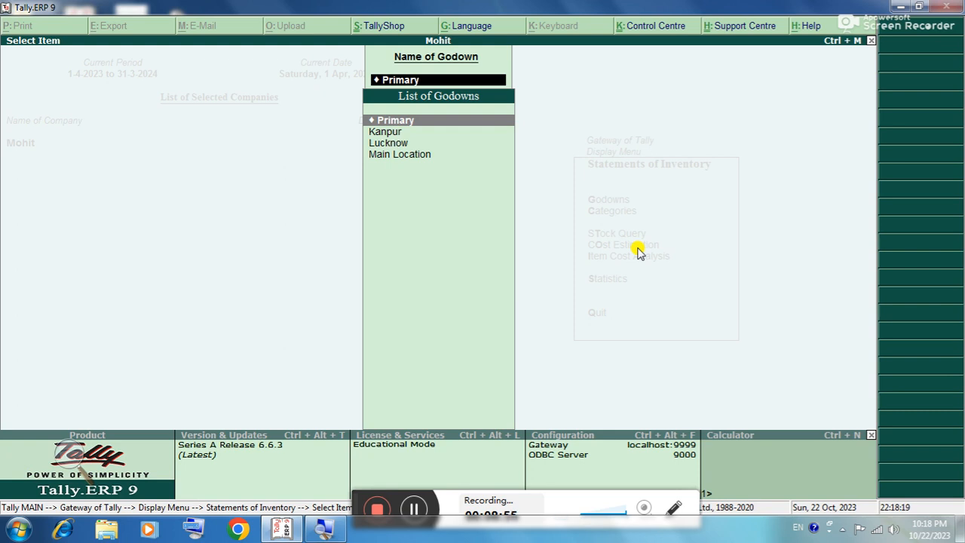
pyautogui.press('Down')
pyautogui.press('Return')
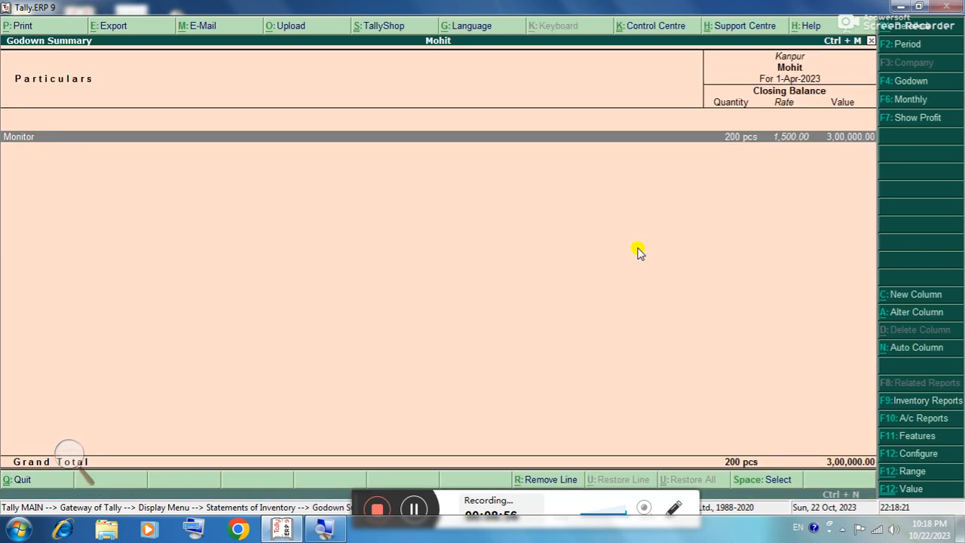
pyautogui.press('Escape')
# - View the Lucknow godown summary for the transferred stock and return to the list of godowns
pyautogui.press('Down')
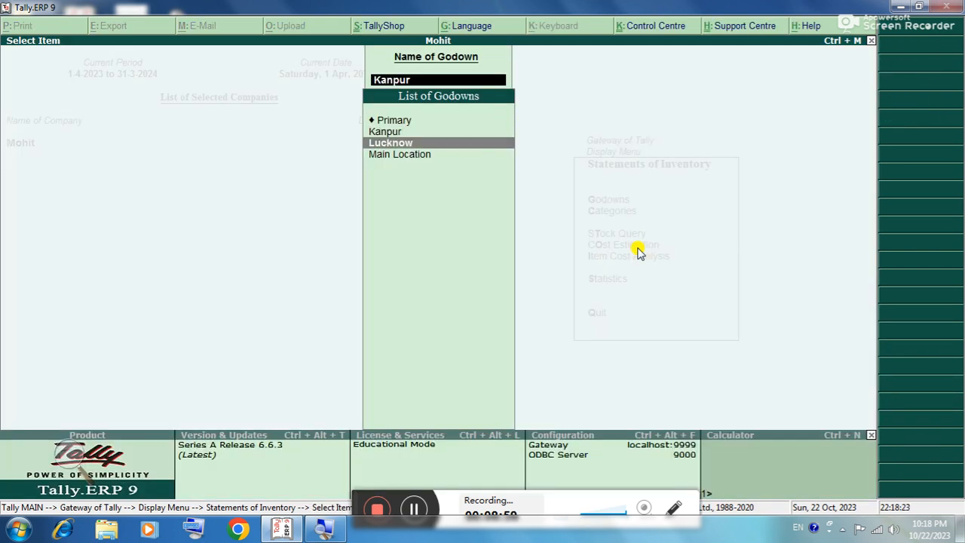
pyautogui.press('Return')
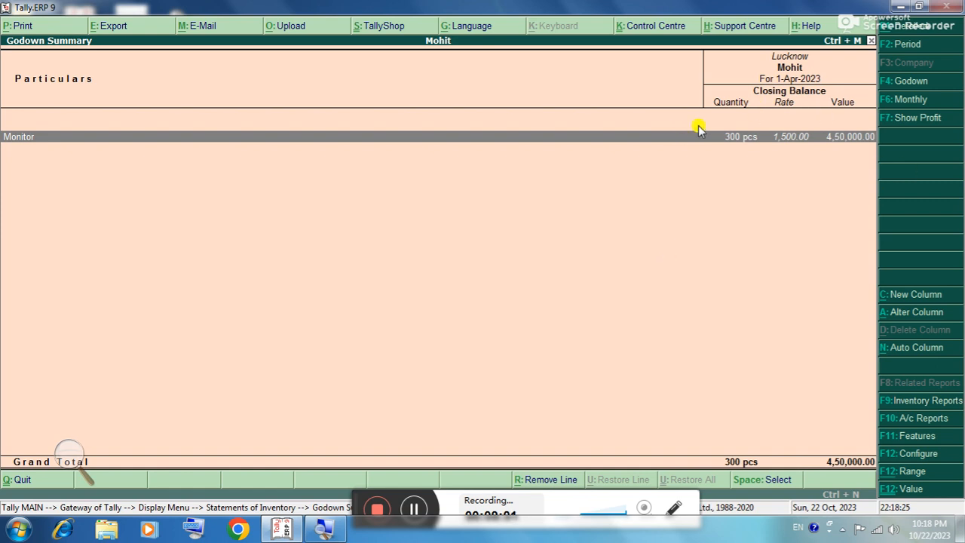
pyautogui.press('Escape')
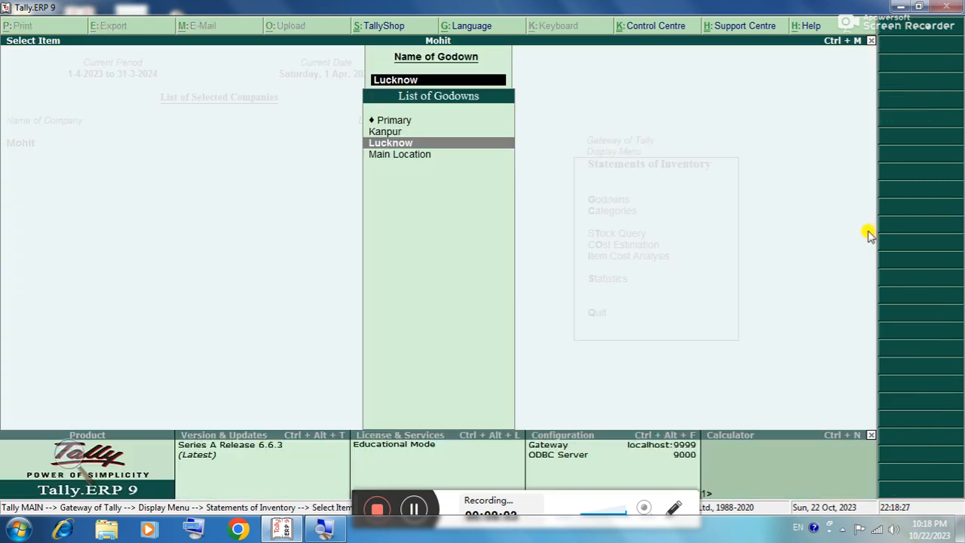
# - Check the Monitor item's godown-wise stock in the Stock Query, then close the report and return to the Gateway of Tally
pyautogui.press('Escape')
pyautogui.press('Escape')
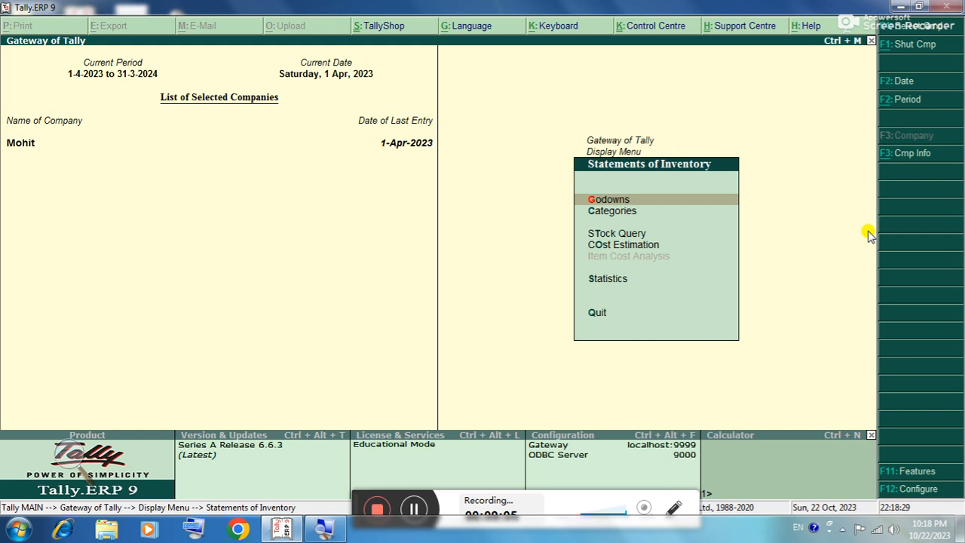
pyautogui.press('Down')
pyautogui.press('Down')
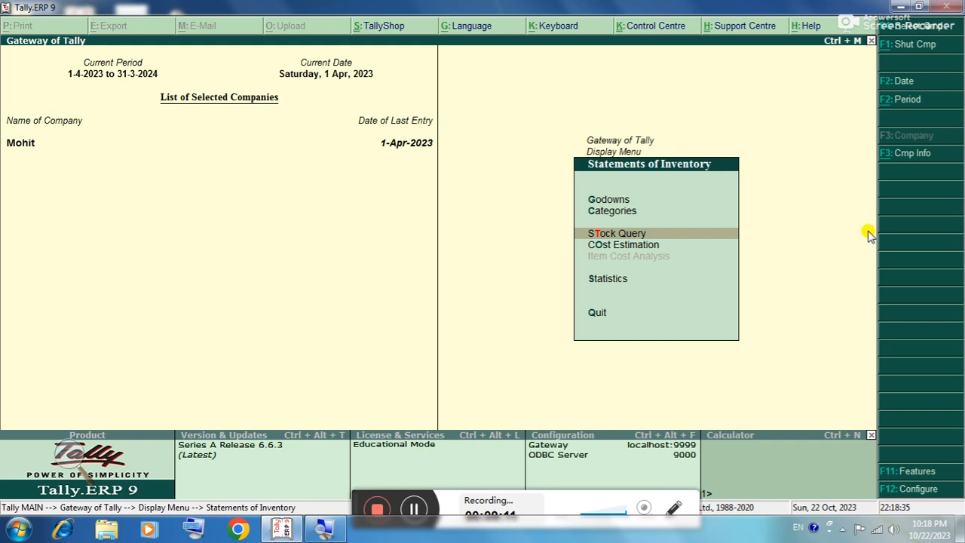
pyautogui.press('Return')
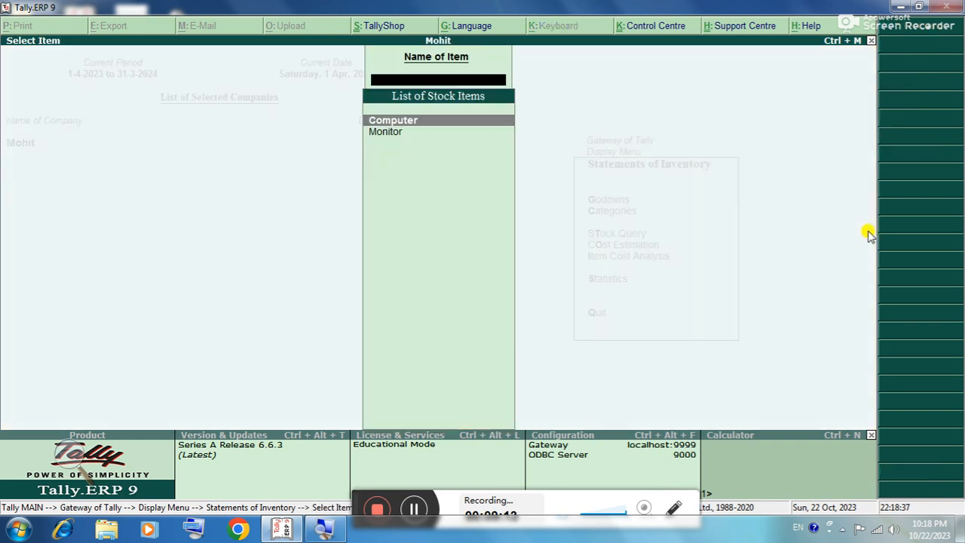
pyautogui.press('Down')
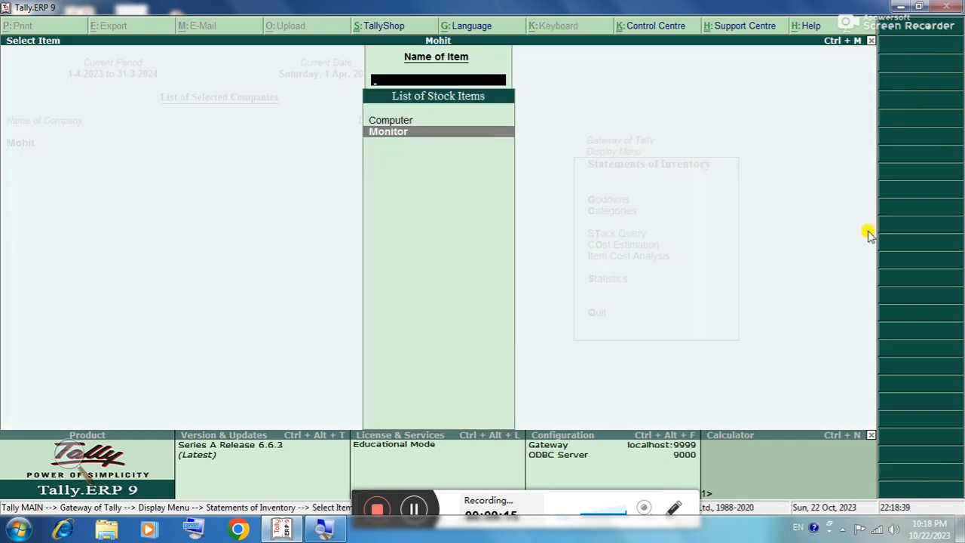
pyautogui.press('Return')
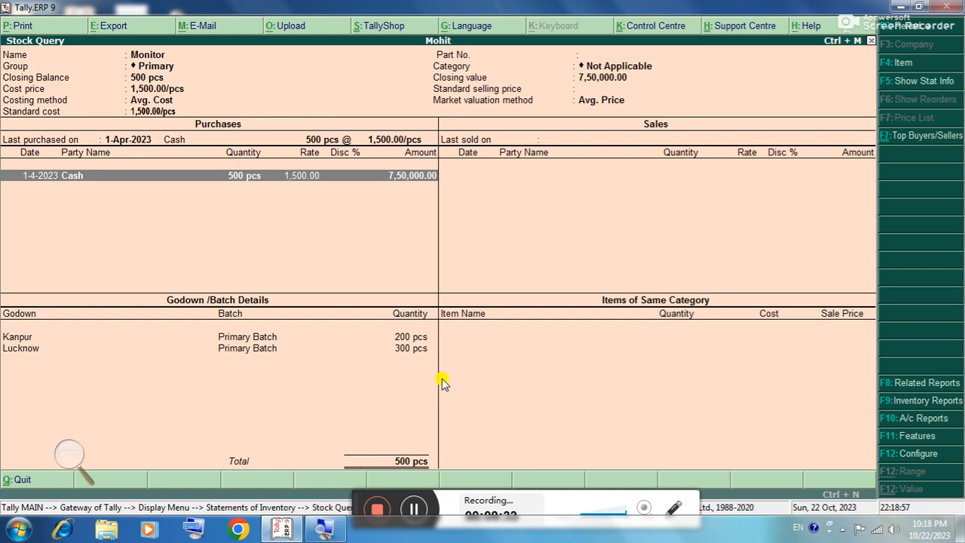
pyautogui.press('Escape')
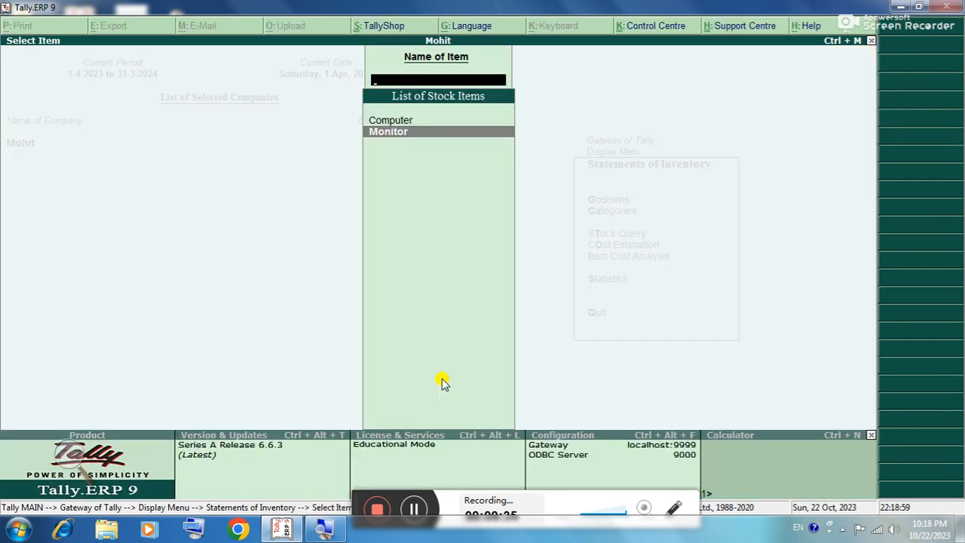
pyautogui.press('Escape')
pyautogui.press('Escape')
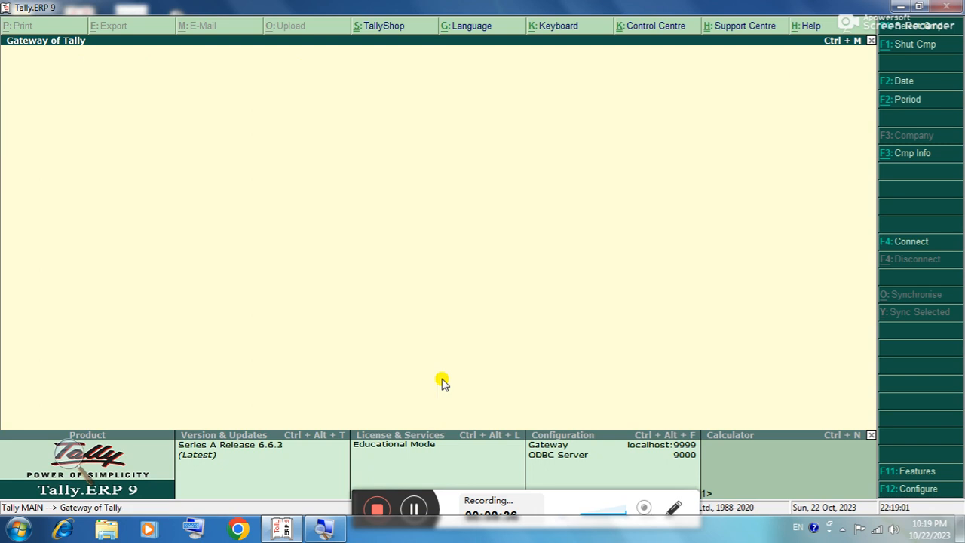